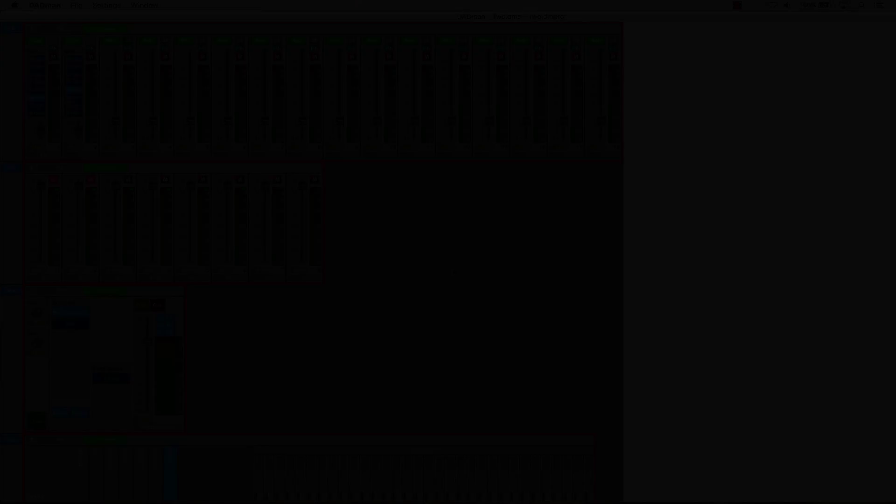
Step: Save the DADman settings file as Two.dms
key(super+shift+s)
click(430, 92)
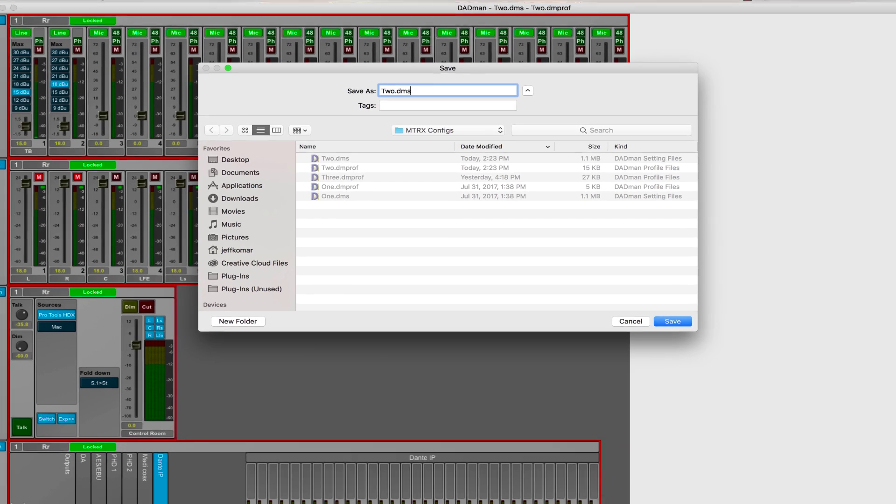
key(Return)
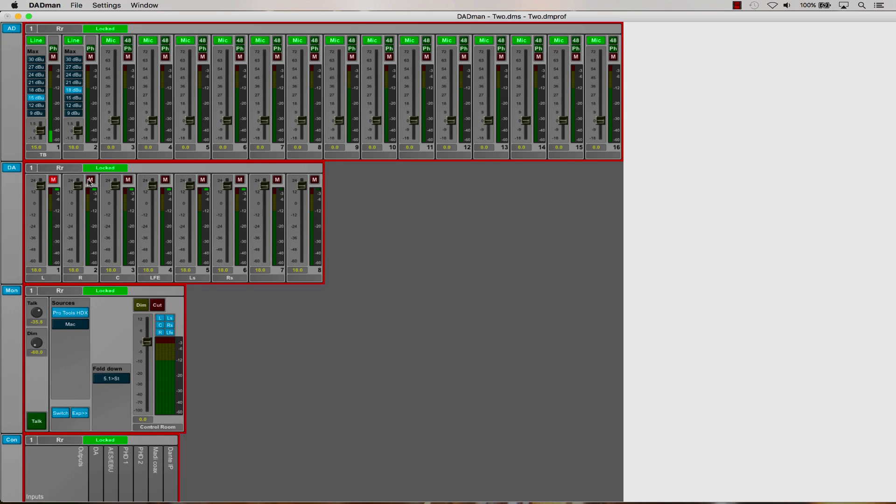
Step: Review the DA output routing to Dante IP, Pro Tools HD and MADI channels
scroll(70, 280, down, 3)
click(96, 355)
click(170, 351)
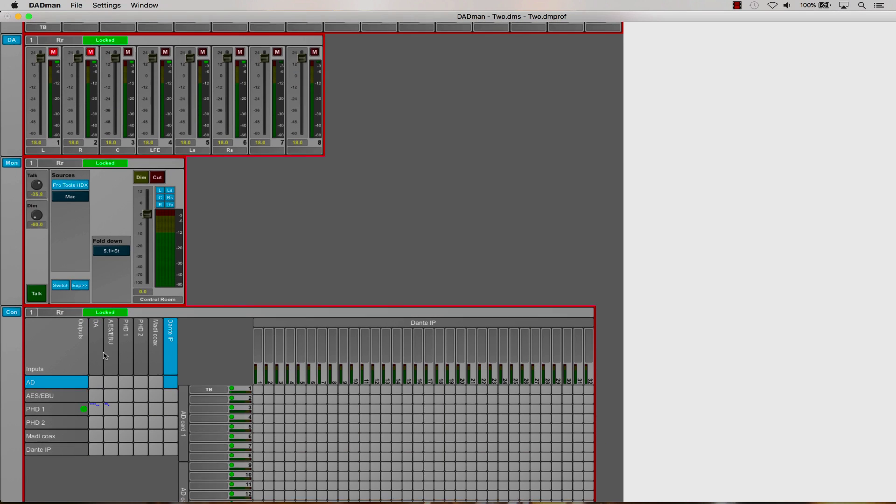
scroll(187, 364, down, 5)
click(195, 376)
click(232, 375)
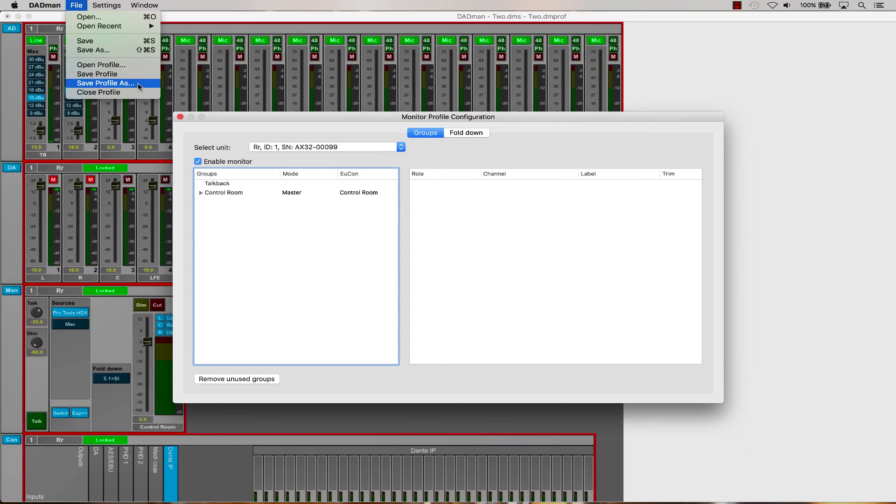
Step: Save the monitor profile as Two.dmprof and open DADman Preferences
click(138, 82)
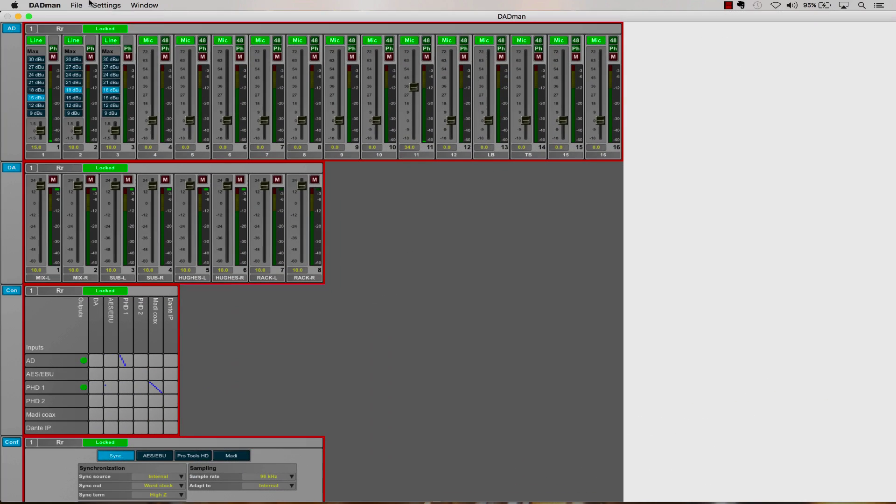
click(55, 5)
click(82, 31)
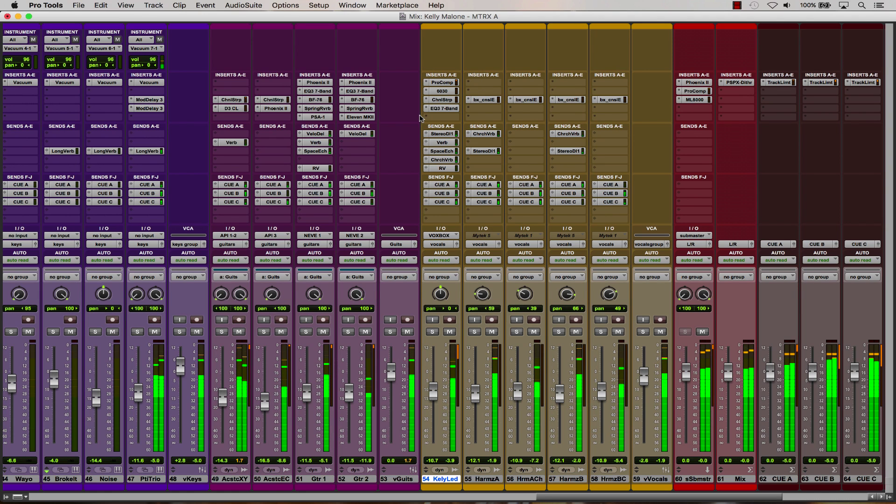
click(423, 185)
mouse_move(456, 183)
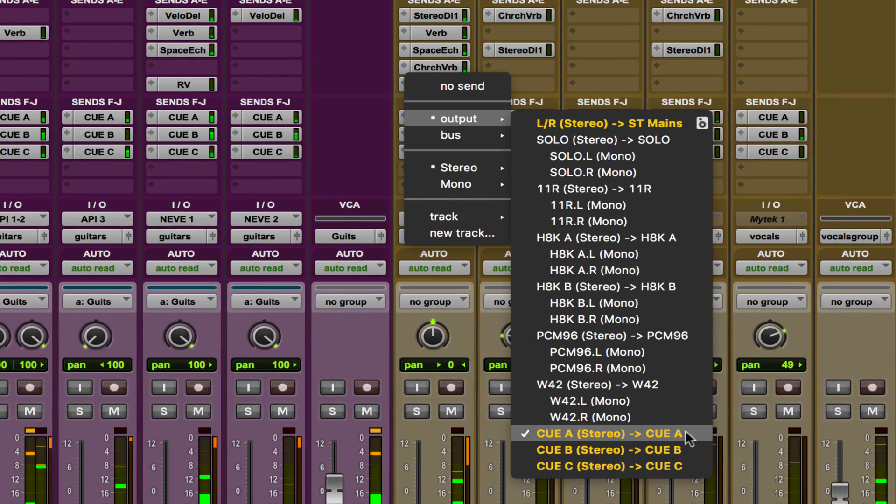
click(350, 130)
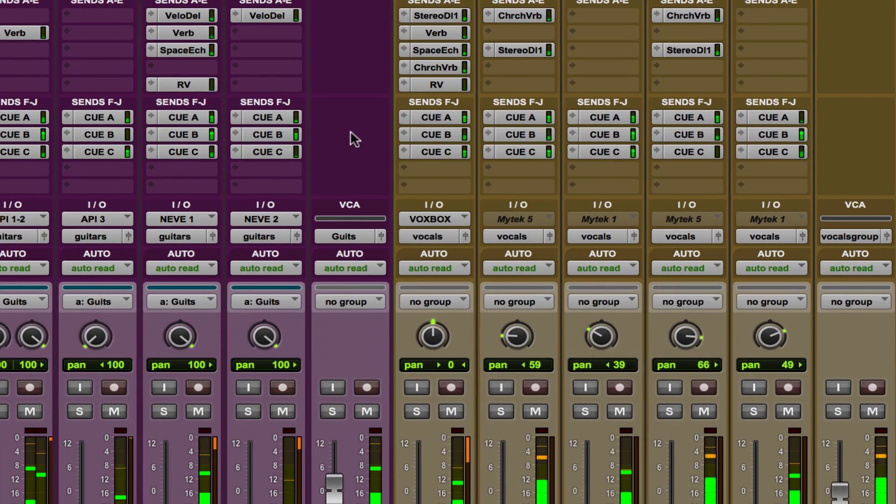
alt+click(399, 113)
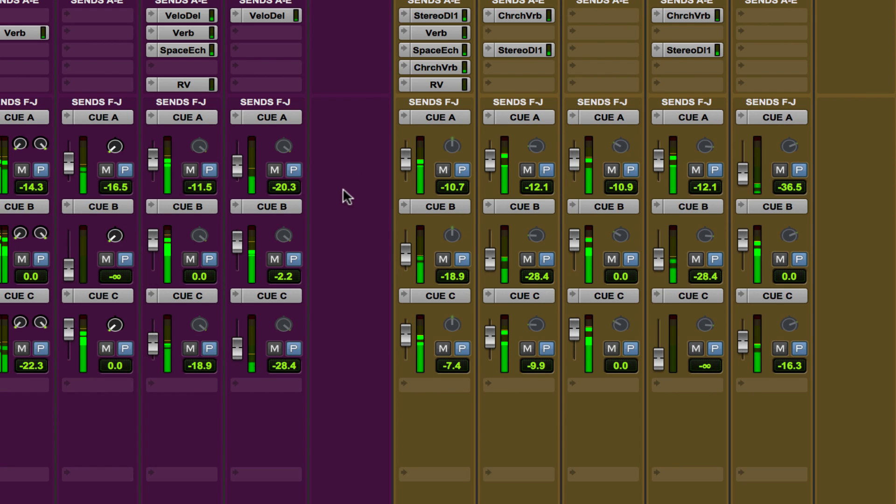
scroll(343, 188, down, 5)
scroll(343, 187, down, 1)
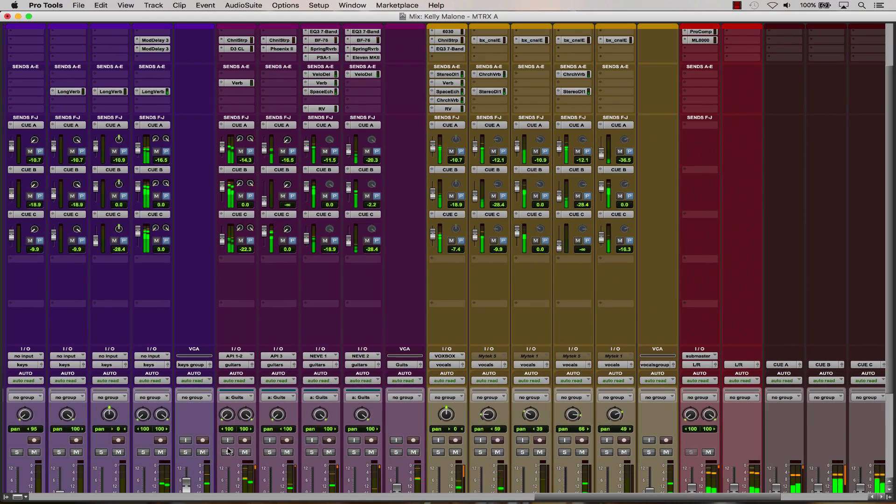
click(228, 452)
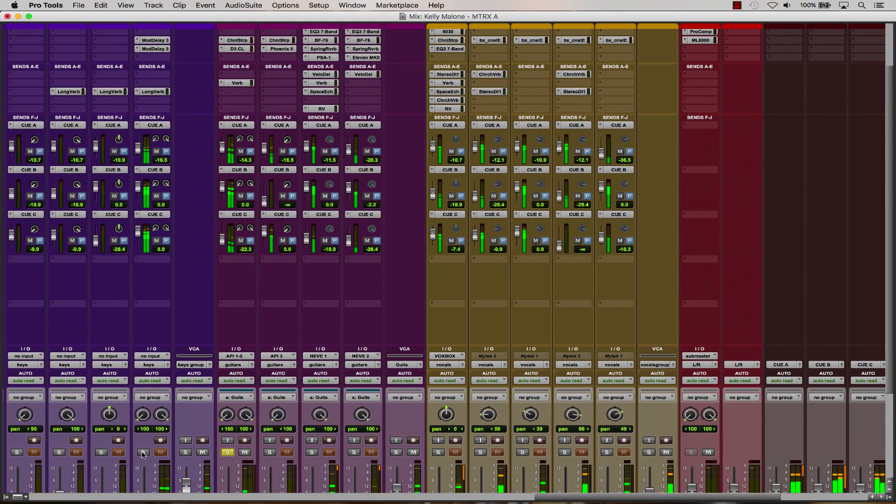
click(143, 452)
click(228, 452)
click(101, 452)
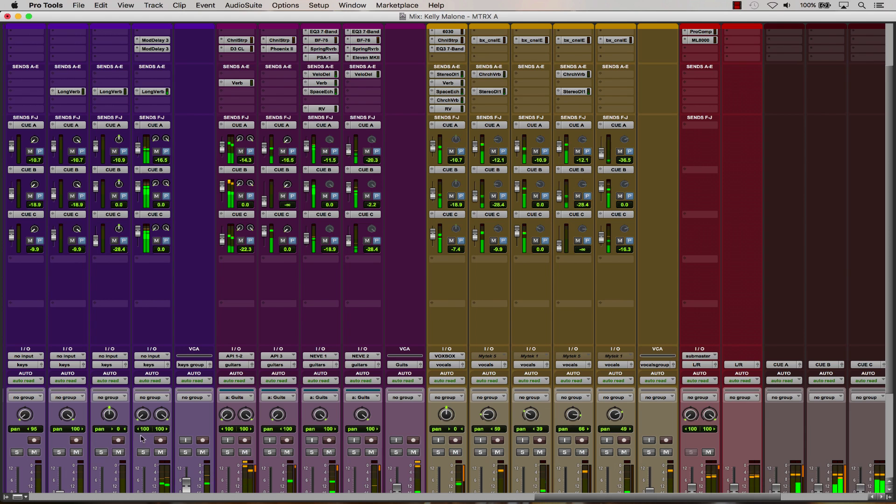
scroll(432, 140, right, 1)
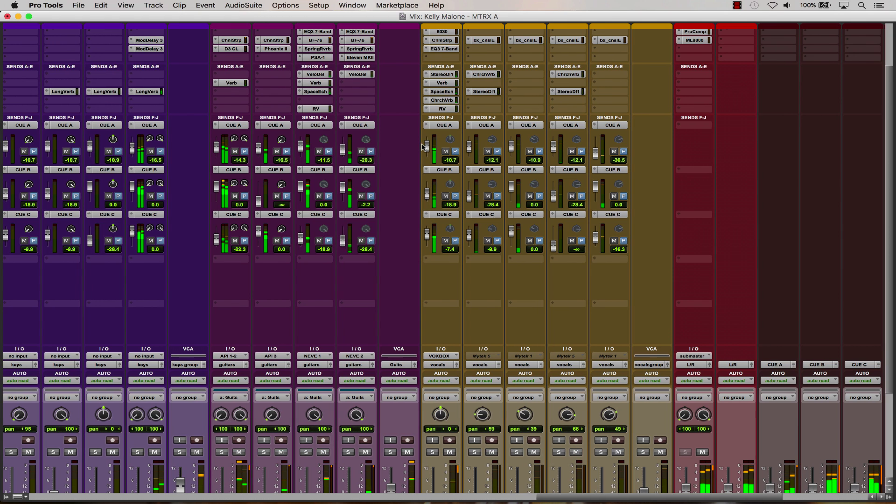
click(428, 125)
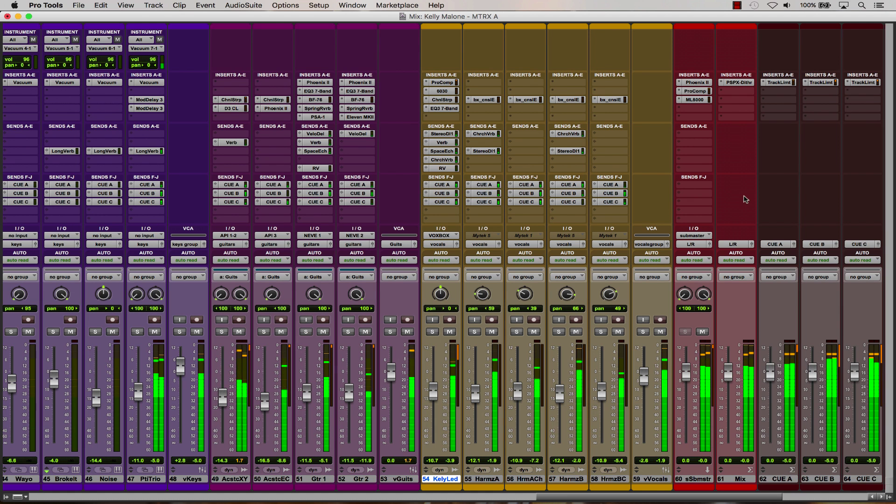
click(788, 482)
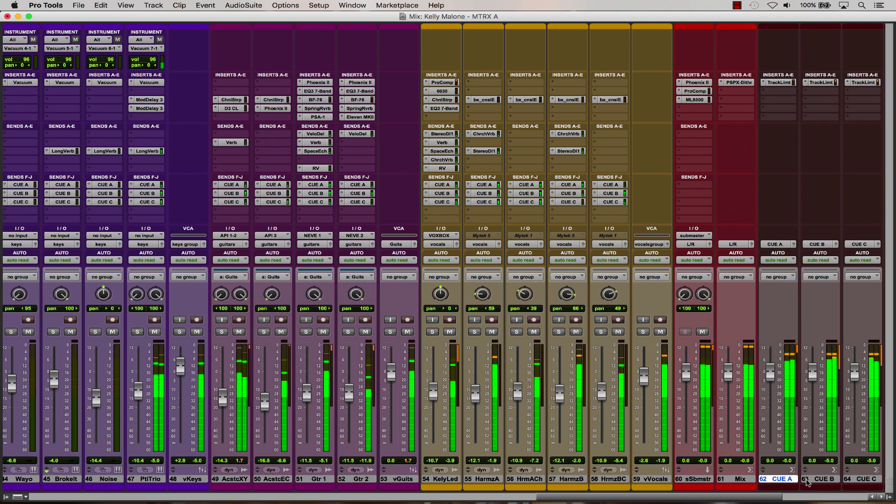
click(826, 482)
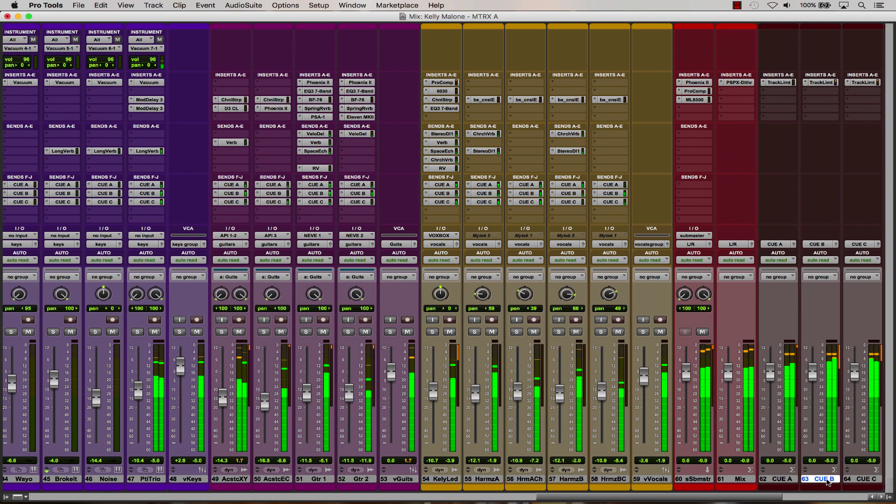
click(863, 479)
click(779, 82)
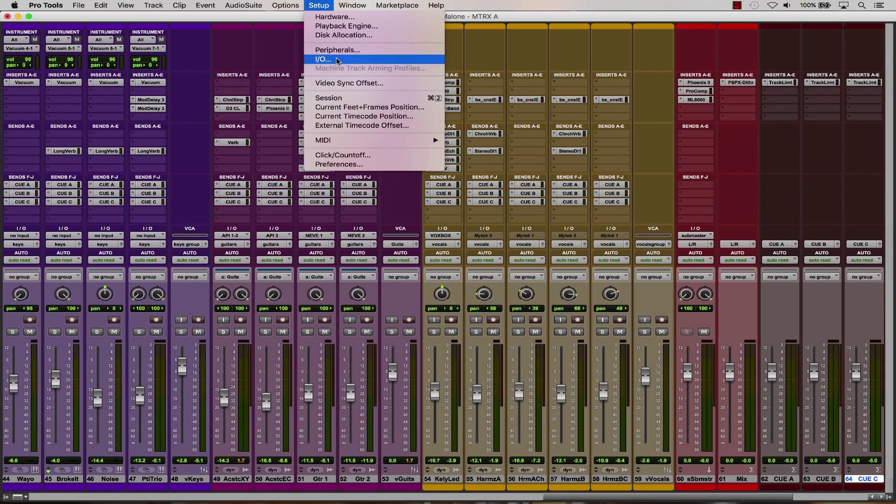
Step: Check the CUE B and CUE C output paths in Pro Tools I/O setup, then the CUE A bus
click(337, 59)
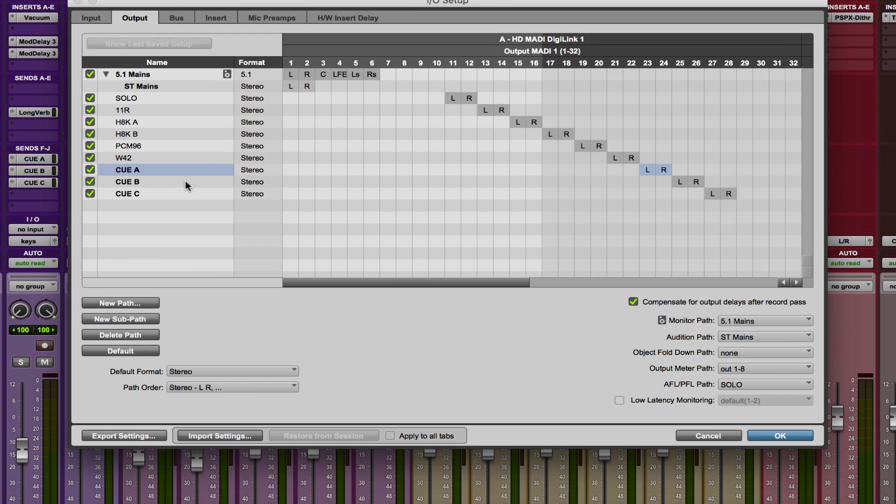
click(185, 183)
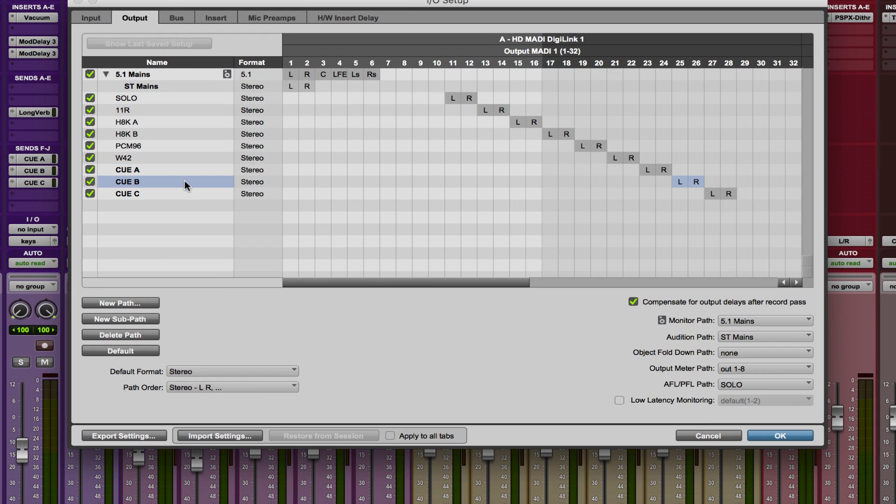
click(192, 193)
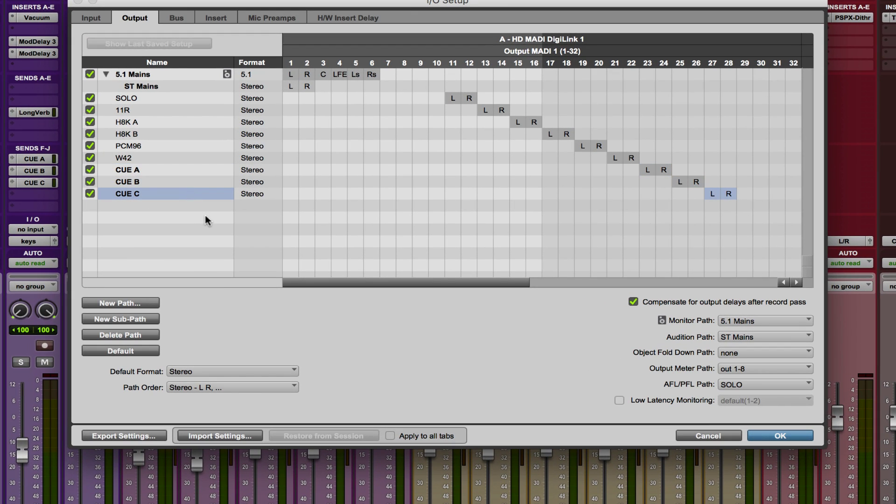
click(177, 18)
click(156, 135)
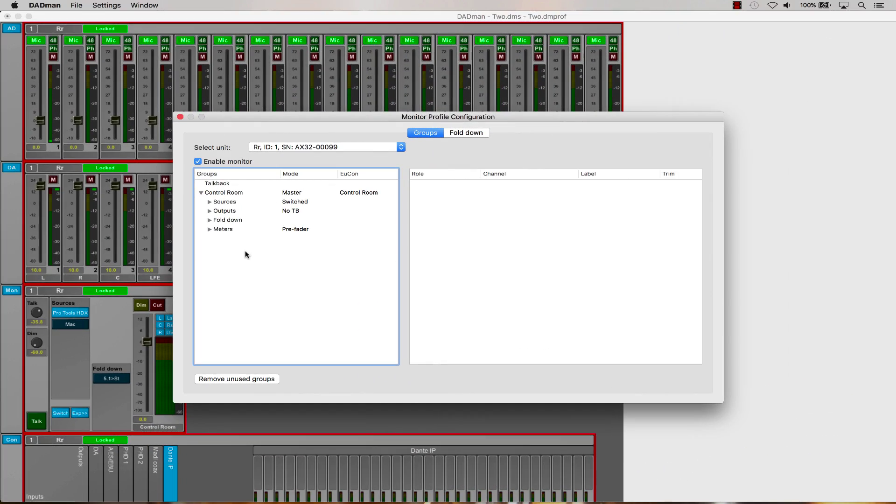
Step: Add a new monitor group to the profile and name it CUE A
right_click(247, 254)
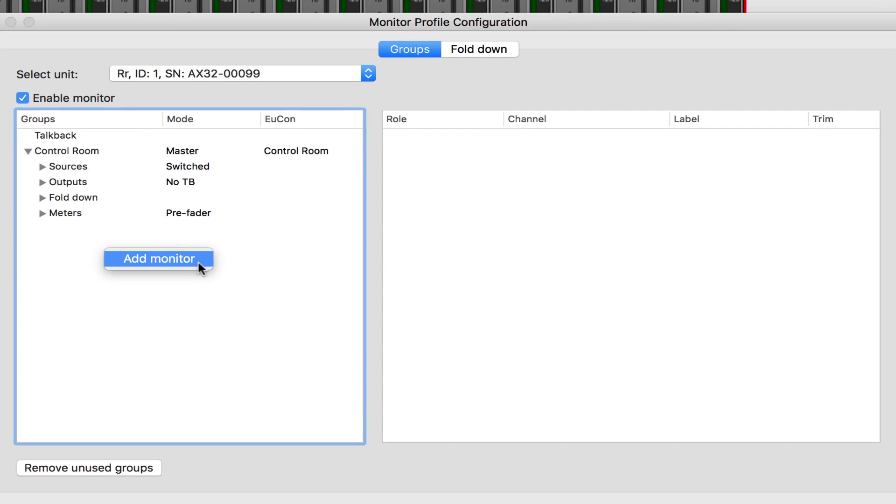
click(198, 259)
click(53, 228)
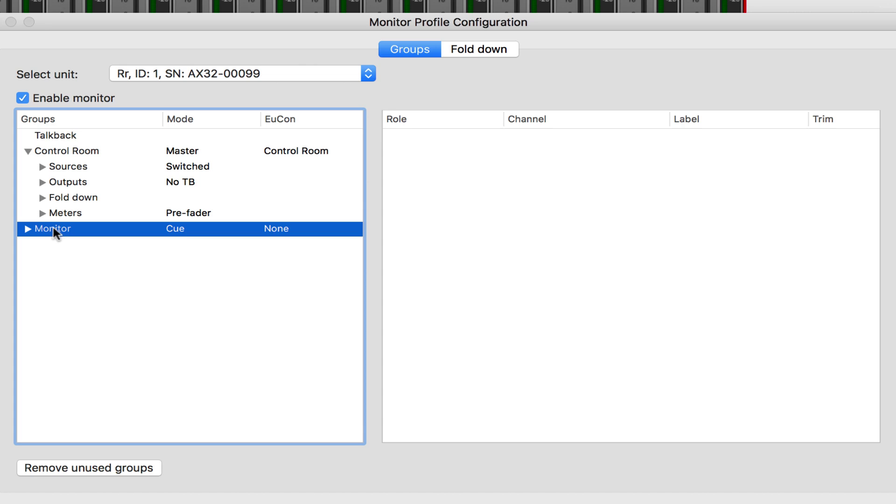
text(CUE A)
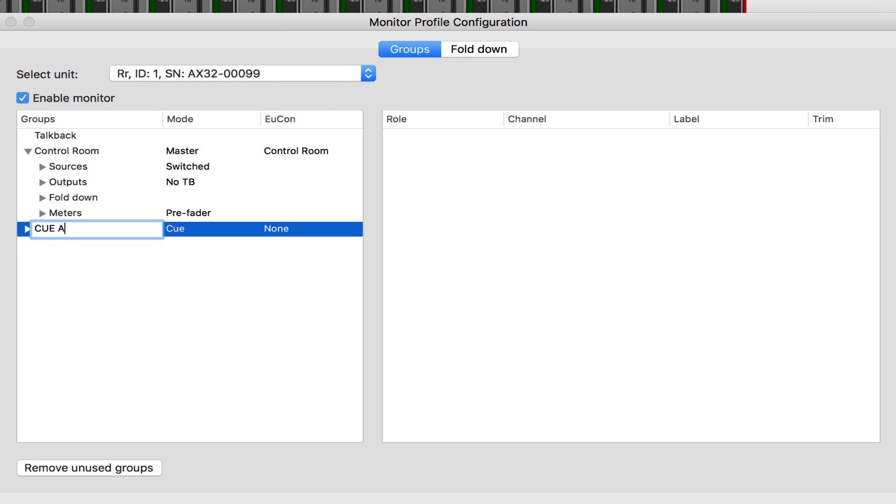
key(Return)
Step: Assign CUE A to EuCon Monitor A
right_click(138, 227)
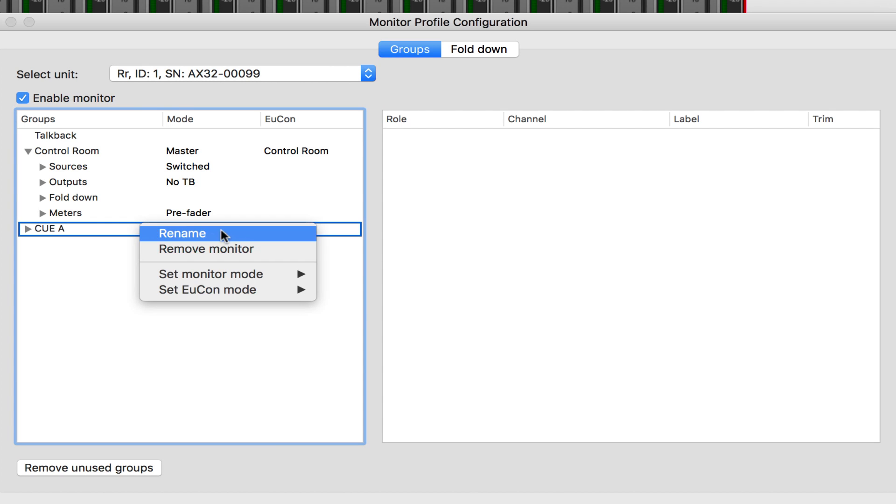
mouse_move(284, 274)
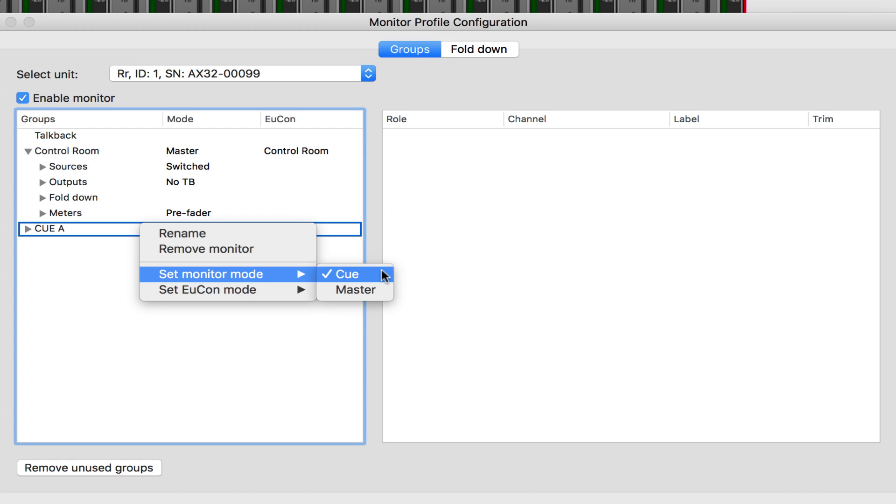
mouse_move(313, 293)
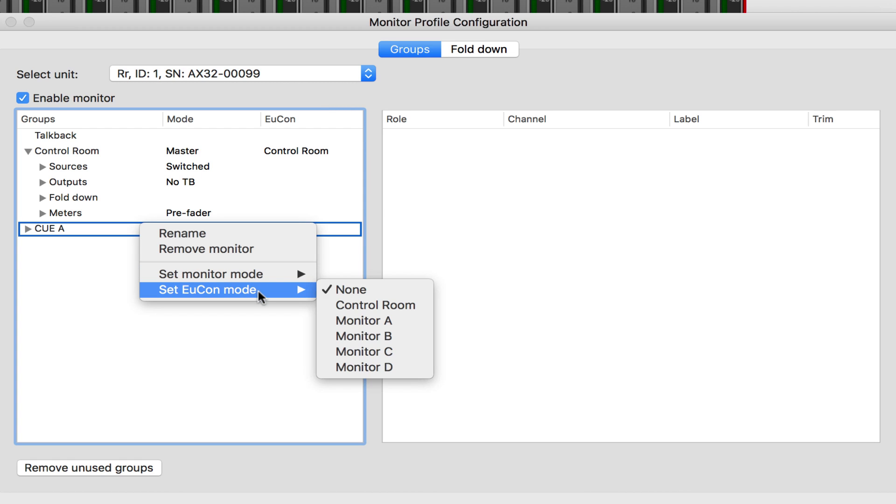
click(404, 320)
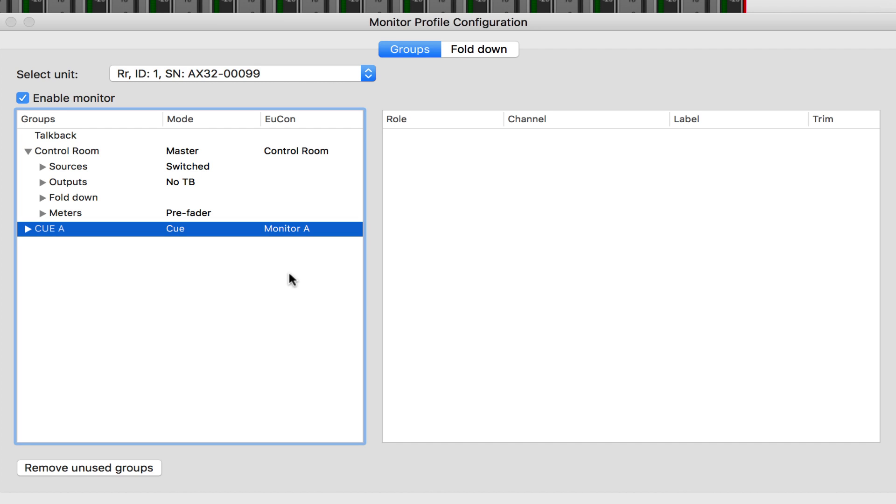
Step: Expand CUE A and add a new output set named AM2-A
click(28, 229)
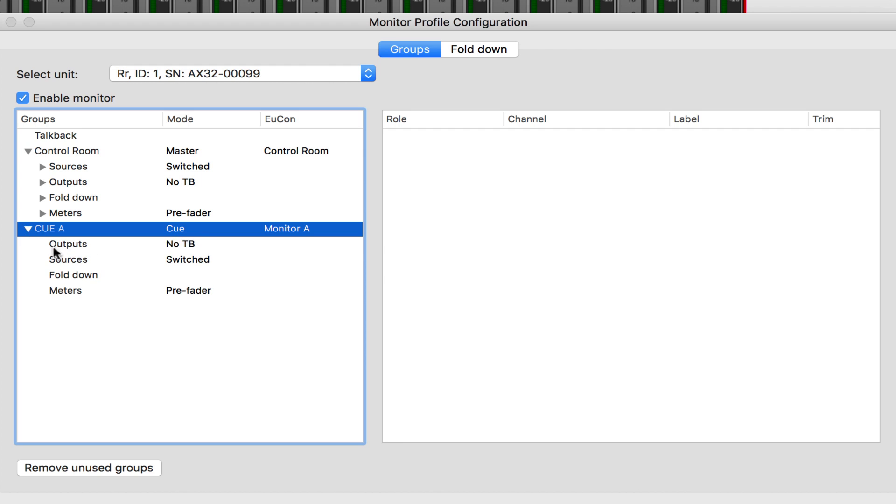
click(72, 243)
right_click(95, 244)
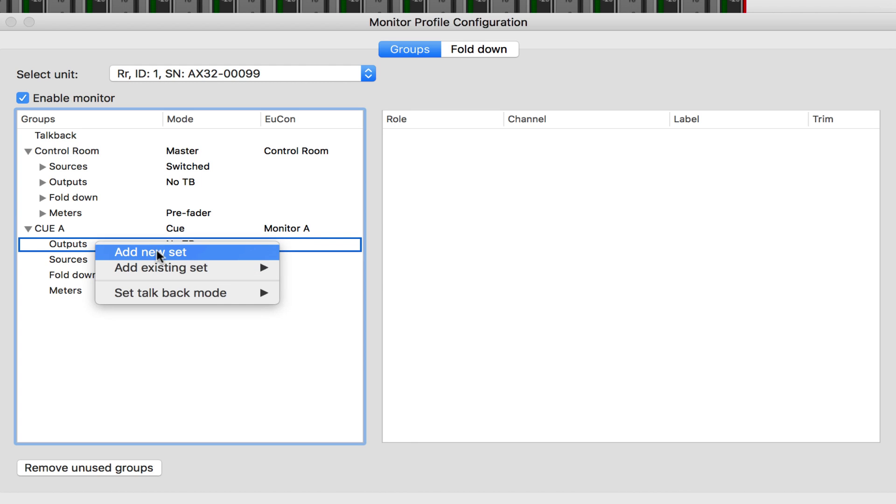
click(202, 253)
click(42, 260)
click(118, 275)
text(AM2-A)
key(Return)
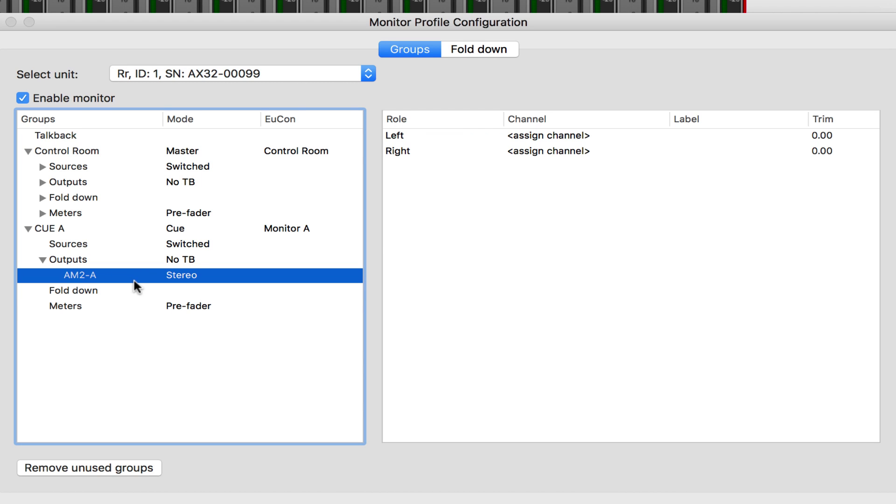
Step: Assign Dante IP ch. 9 to the Left role and ch. 10 to the Right role
click(542, 133)
click(546, 136)
mouse_move(648, 216)
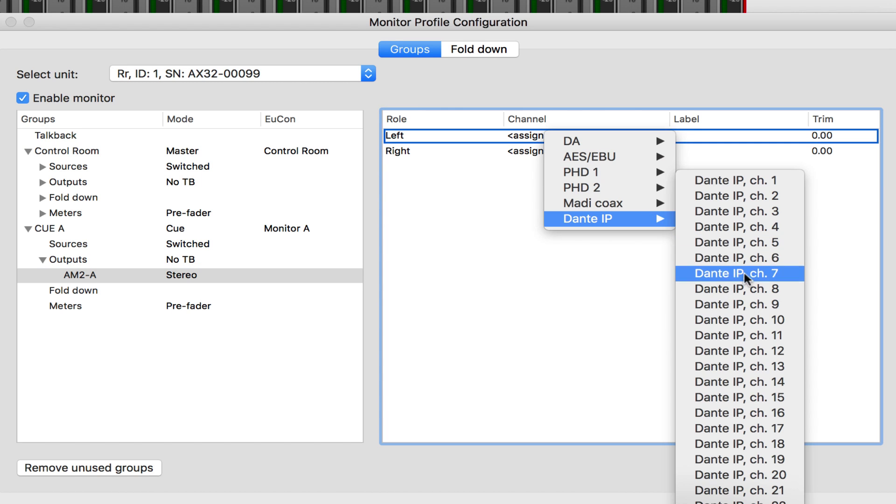
click(756, 303)
click(581, 152)
click(581, 154)
mouse_move(611, 238)
click(772, 315)
Step: Label the AM2-A output channels AM2-A-L and AM2-A-R
double_click(738, 136)
text(AM2-A-L)
key(Return)
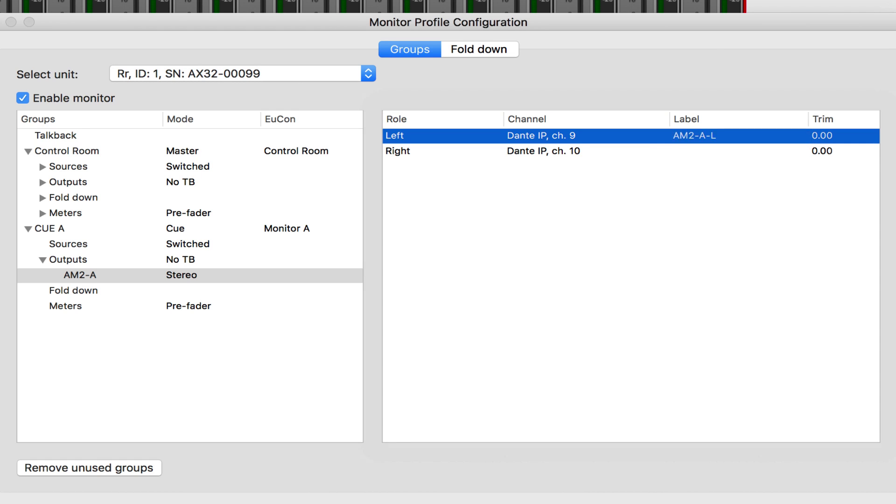
double_click(738, 150)
text(AM2-A-R)
key(Return)
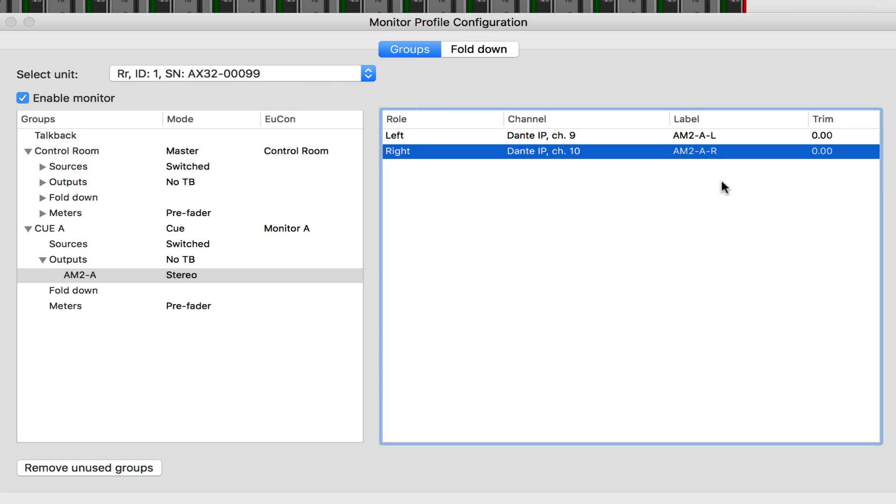
right_click(71, 243)
Step: Add source PT: CUE A to CUE A on PHD 1 channels 23 and 24
click(149, 253)
text(PT: CUE A)
key(Return)
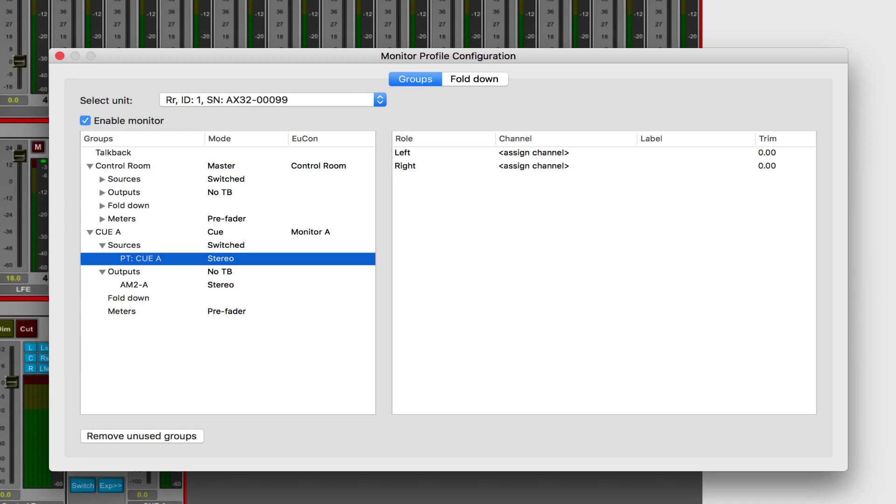
click(557, 135)
mouse_move(634, 176)
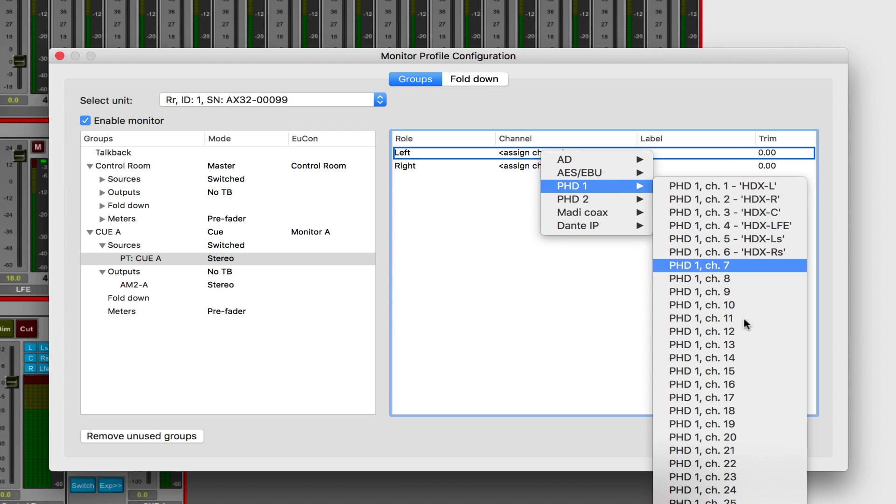
click(753, 478)
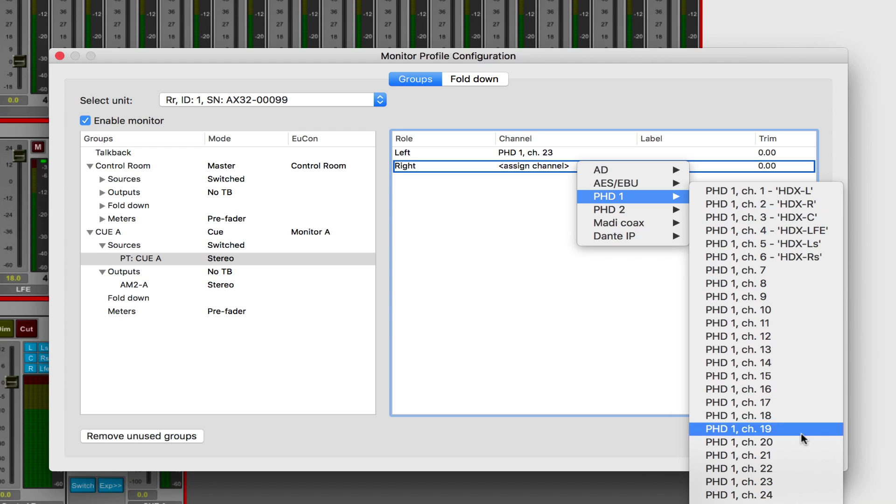
click(789, 496)
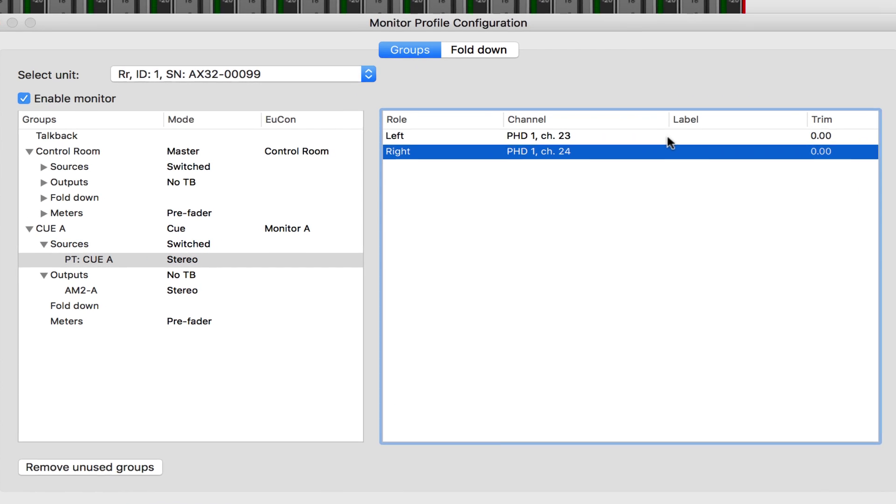
Step: Label the PT: CUE A channels PT: CUE A-L and PT: CUE A-R
click(639, 153)
click(639, 152)
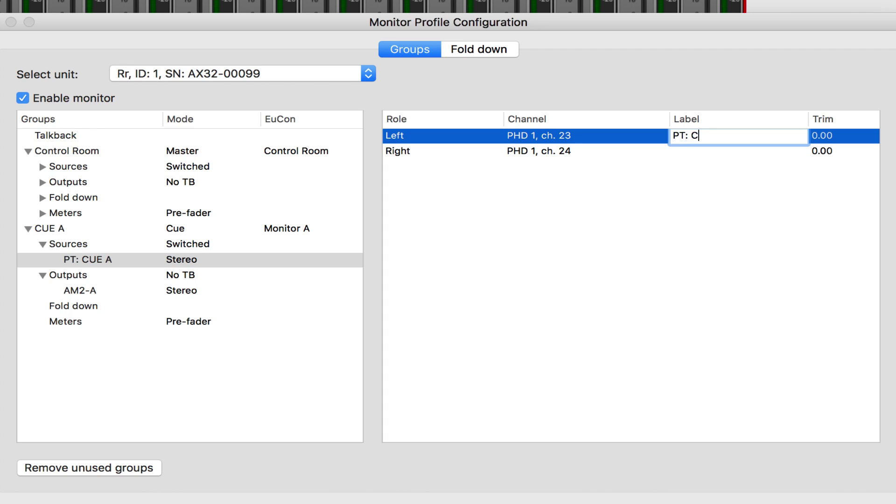
text(PT: CUE A-L)
key(Return)
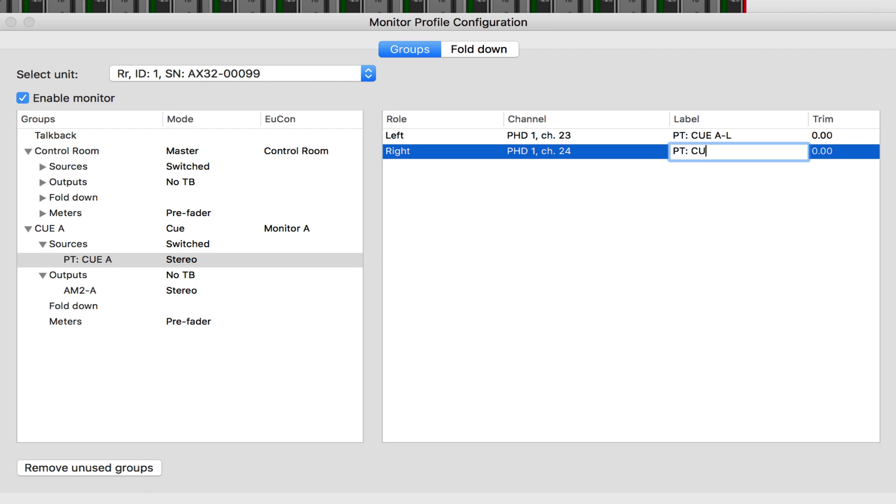
text(PT: CUE A-R)
key(Return)
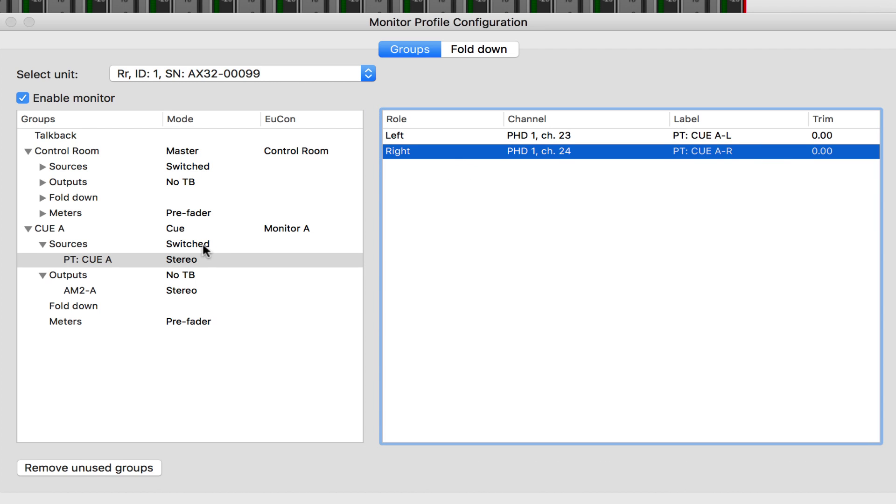
Step: Add another stereo source and label PT: CUE C's Right channel PT: CUE C-R
click(69, 244)
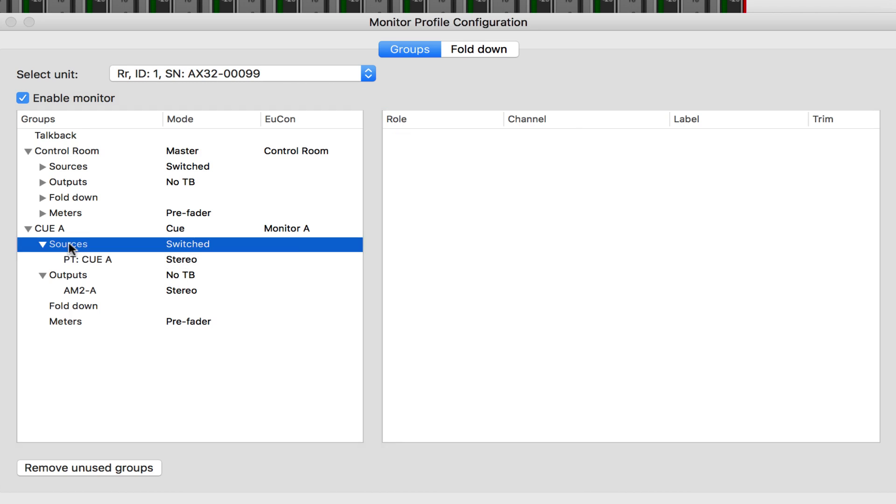
right_click(69, 243)
click(115, 253)
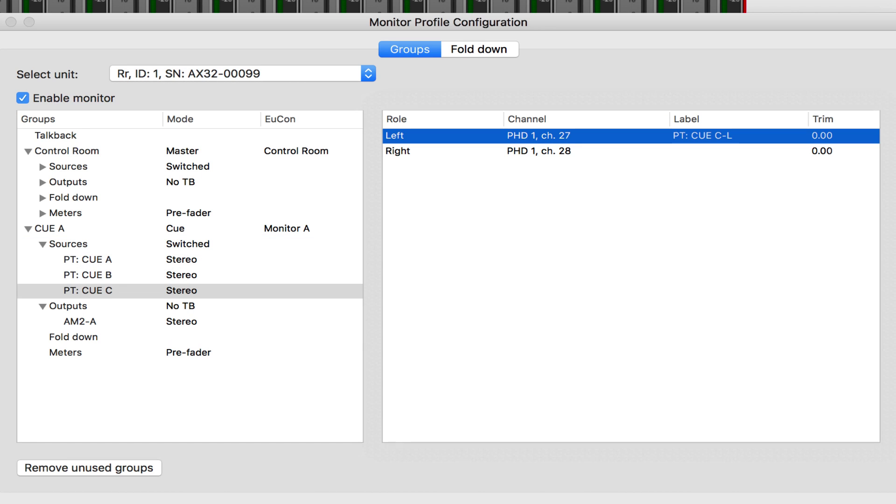
click(695, 151)
click(699, 153)
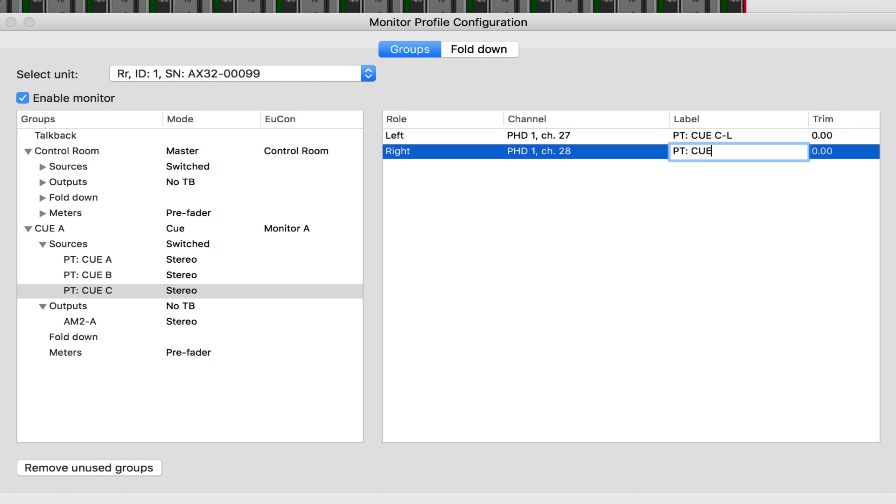
text(PT: CUE C-R)
key(Return)
Step: Add the existing Pro Tools HDX and Mac sources to CUE A
click(125, 245)
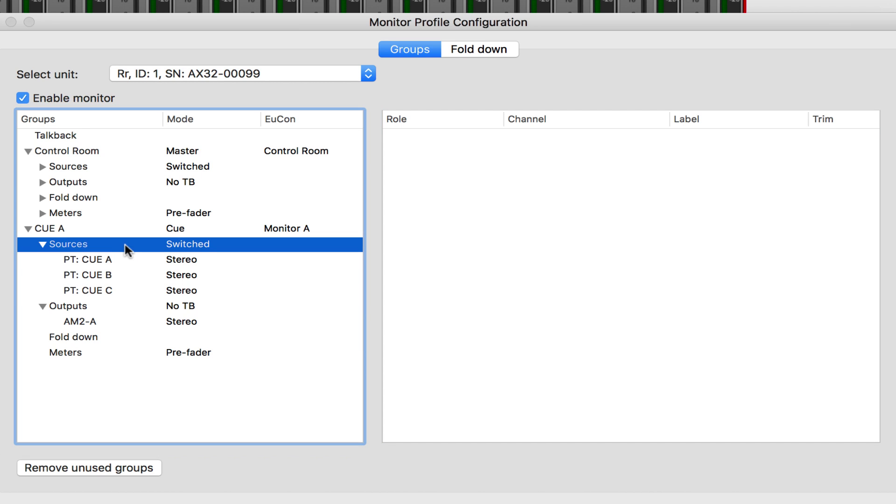
right_click(125, 245)
mouse_move(346, 269)
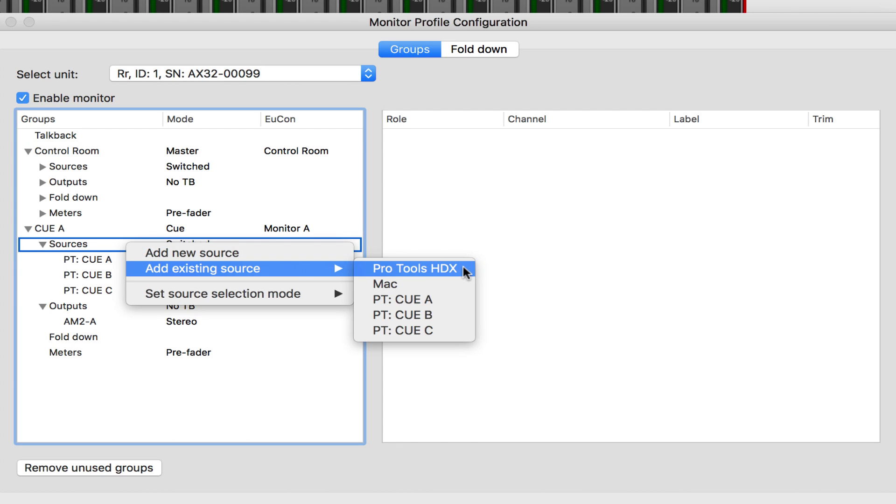
click(415, 268)
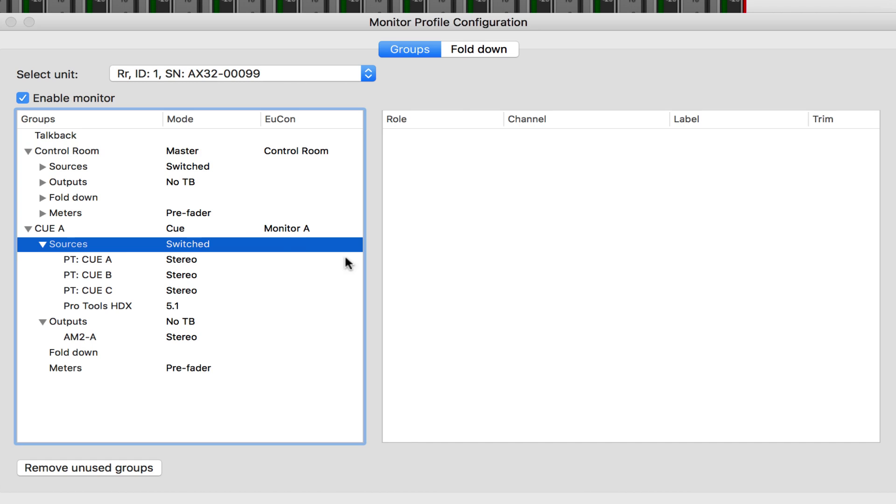
right_click(130, 244)
mouse_move(204, 269)
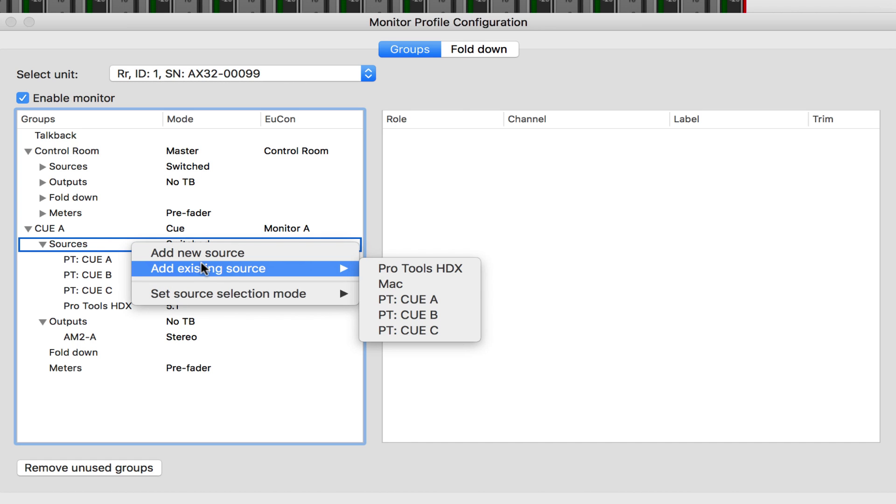
click(422, 284)
Step: Review the Pro Tools HDX and Mac channel assignments, then the talkback channels
click(128, 304)
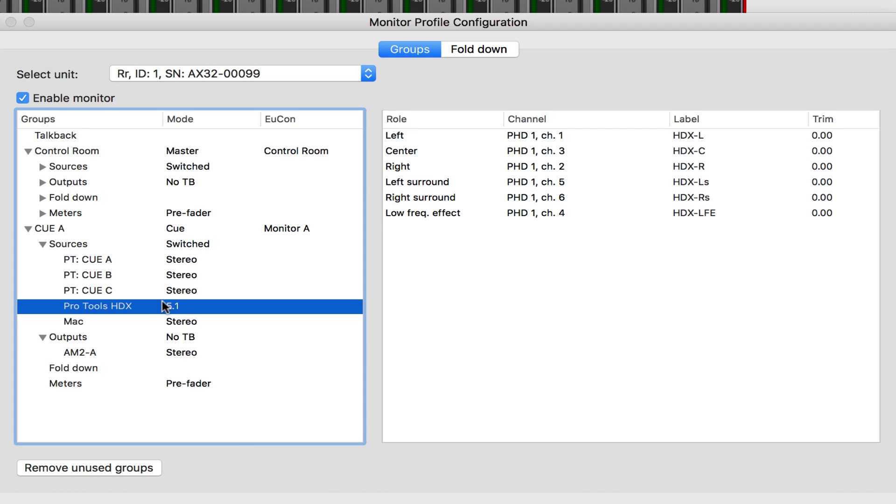
click(143, 322)
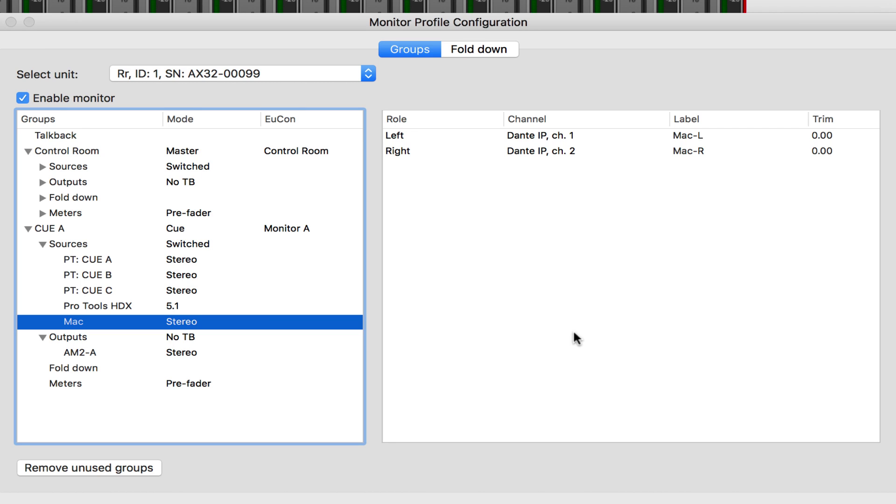
click(89, 139)
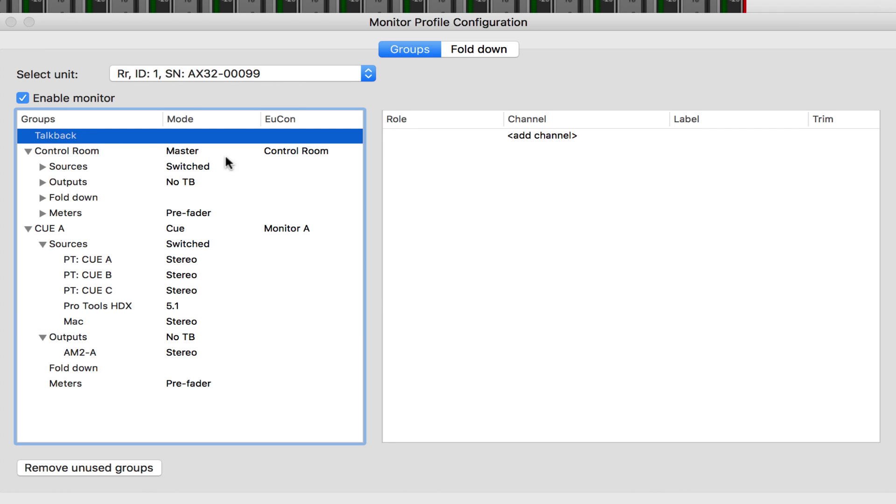
Step: Assign AD ch. 1 as the talkback input channel
click(565, 136)
mouse_move(586, 142)
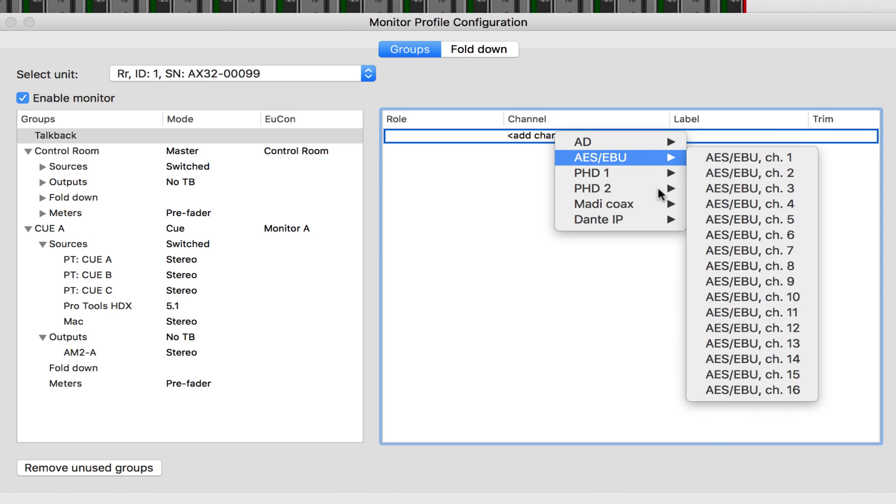
mouse_move(661, 219)
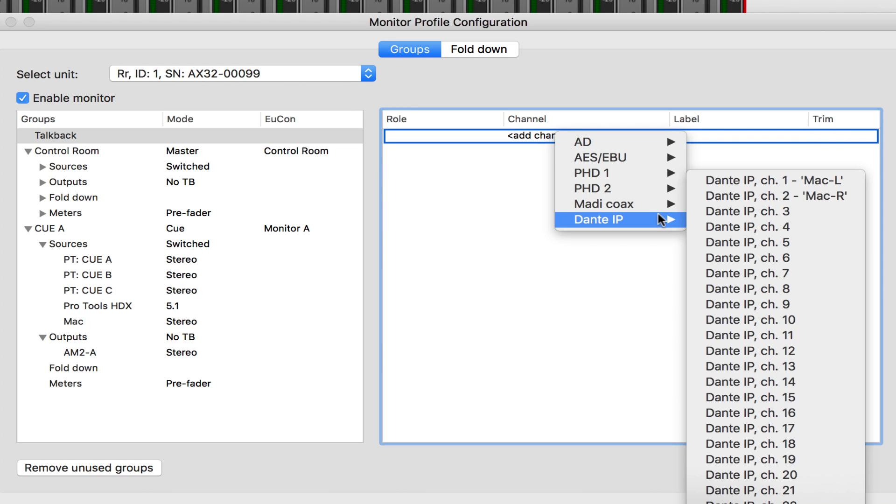
mouse_move(672, 144)
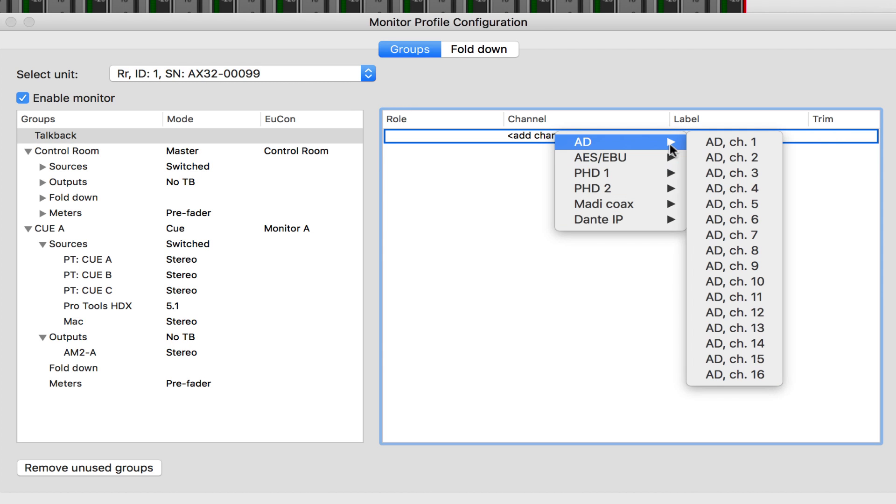
click(763, 143)
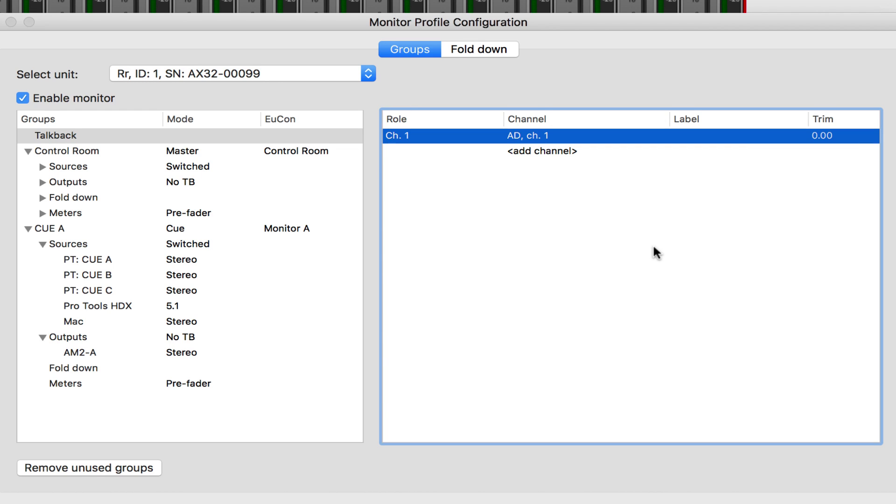
Step: Set CUE A's outputs to the TB, Dim talkback mode
click(78, 337)
right_click(78, 337)
mouse_move(236, 386)
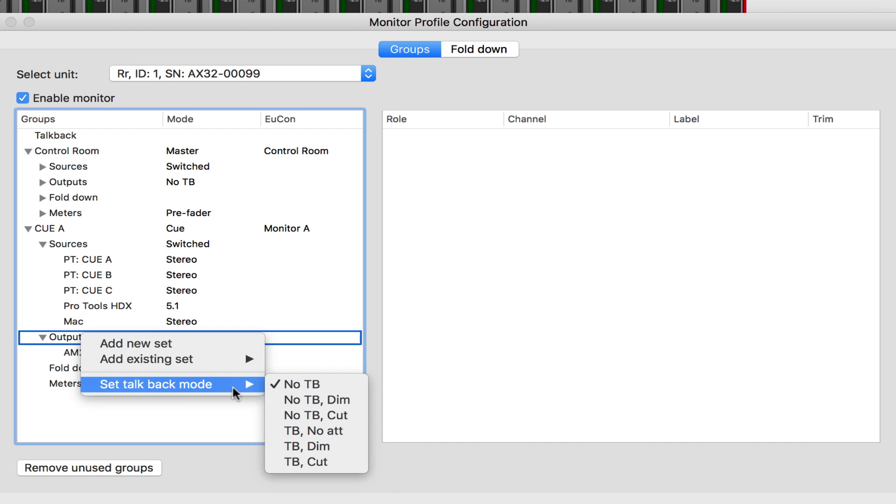
click(356, 448)
Step: Add a new monitor to the profile and name it CUE B
right_click(89, 236)
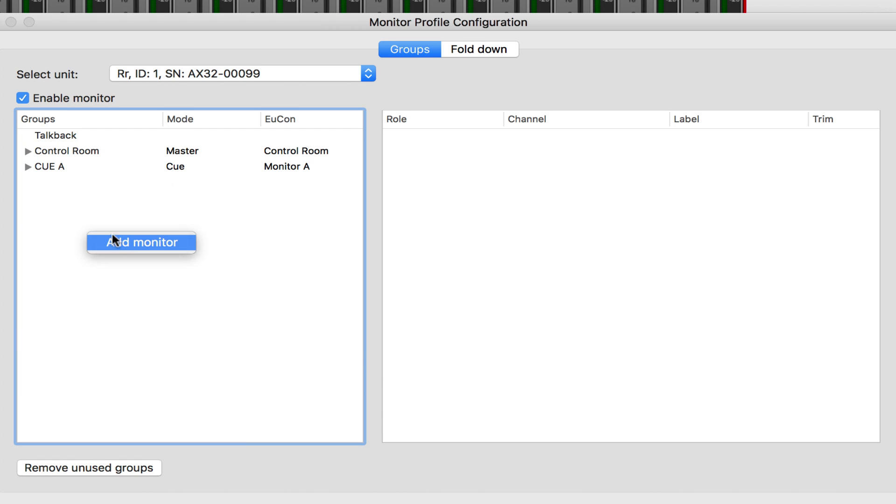
click(136, 244)
click(65, 170)
double_click(65, 182)
text(CUE B)
key(Return)
Step: Give CUE B an output set AM2-B on Dante IP ch. 11 (Left) and 12 (Right)
click(28, 182)
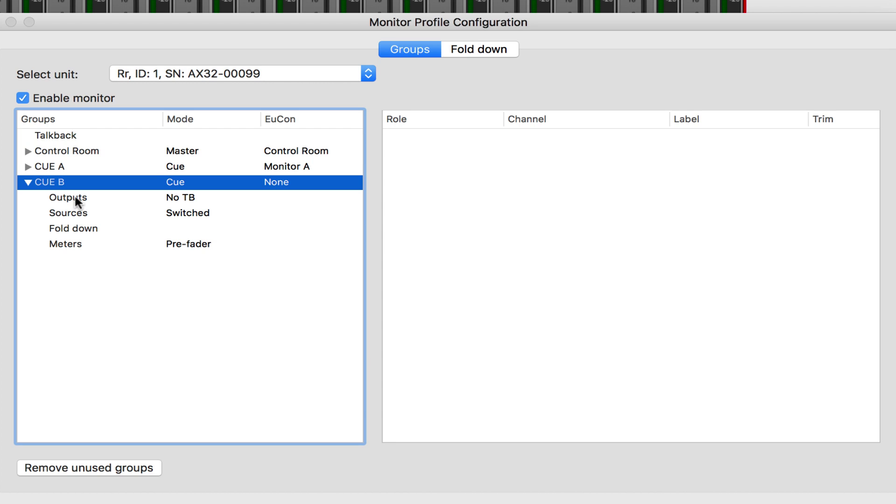
click(75, 195)
right_click(75, 196)
click(96, 202)
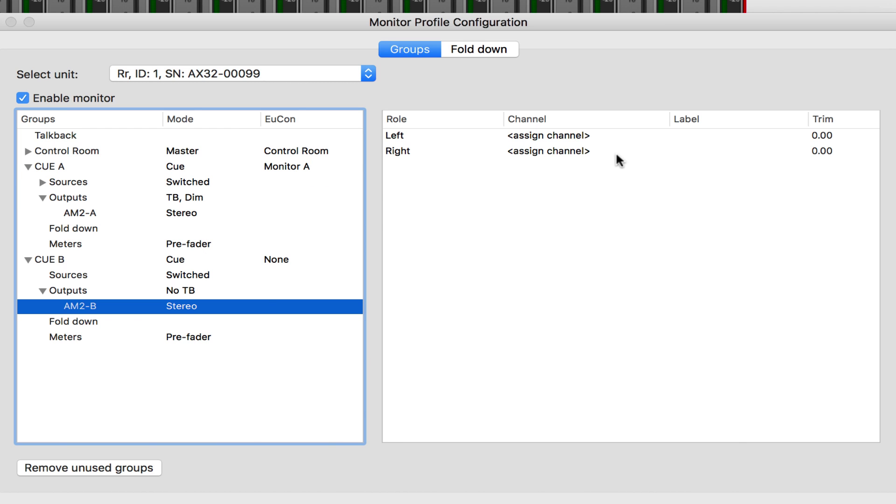
click(578, 137)
click(805, 339)
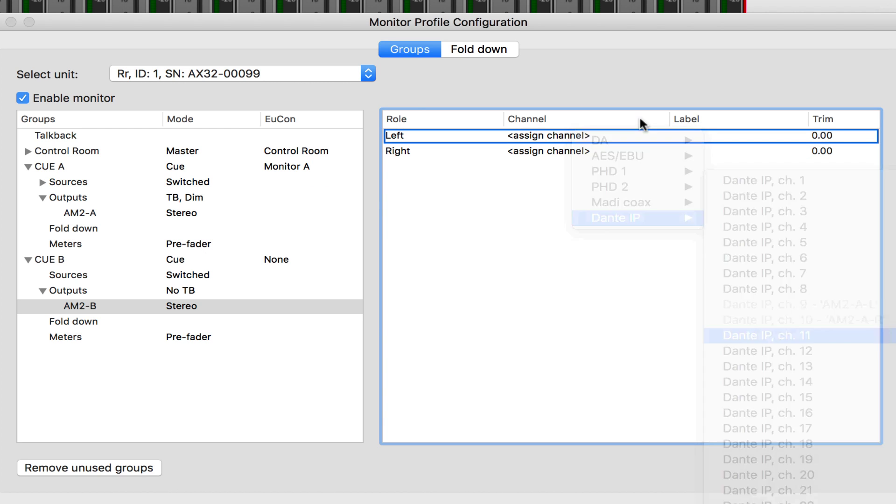
click(589, 152)
click(581, 153)
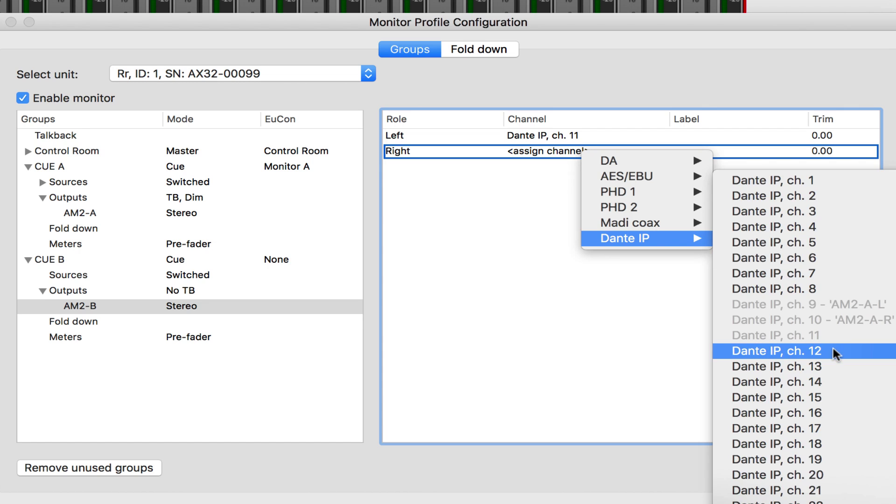
click(833, 348)
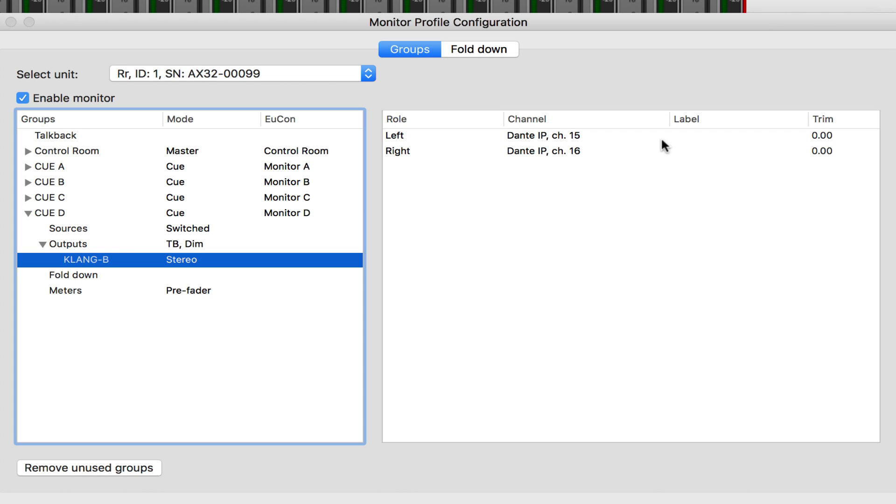
Step: Select KLANG-B's Left and Right outputs for labelling and collapse CUE D
click(695, 138)
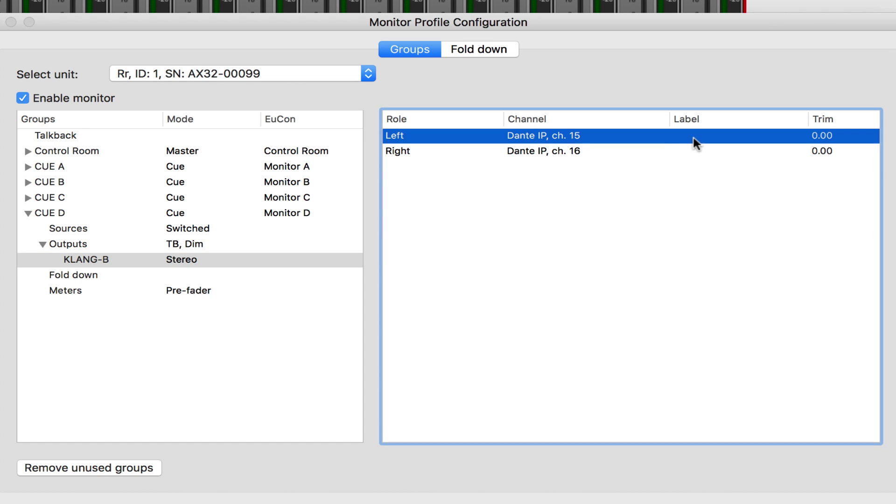
click(696, 152)
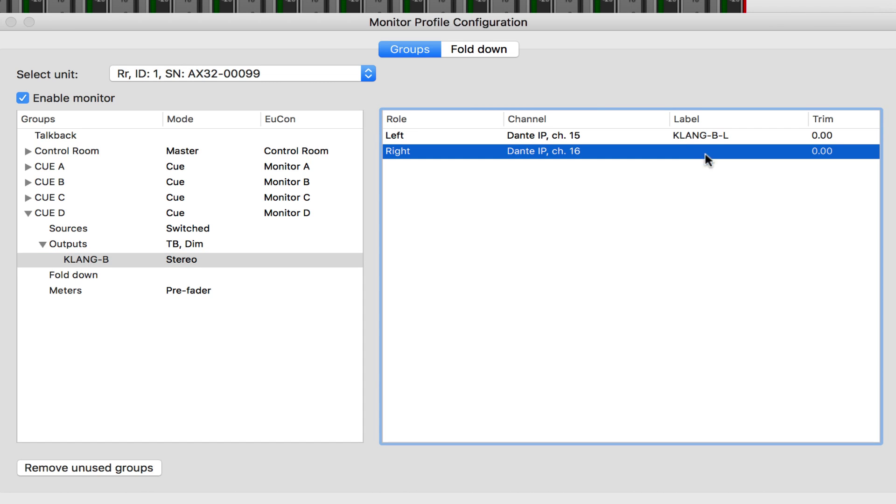
click(68, 213)
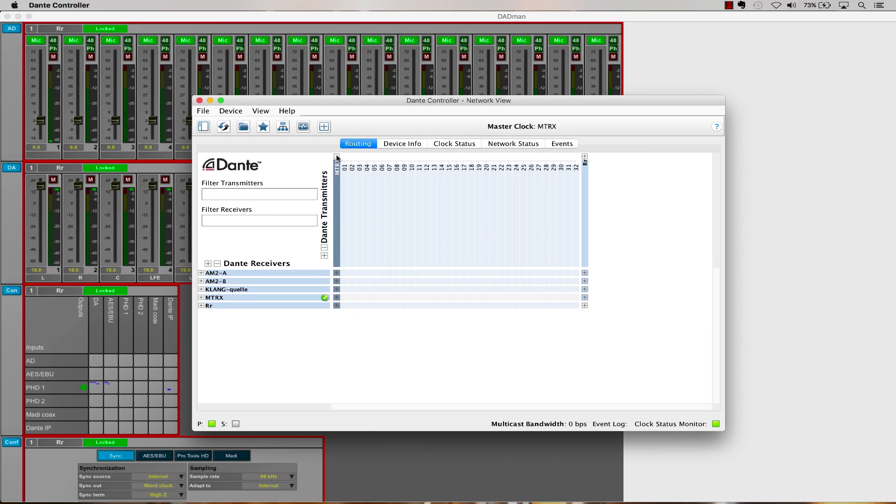
Step: Route MTRX 09–12 to AM2-A Control-L/R and AM2-B Studio-L/R
click(214, 273)
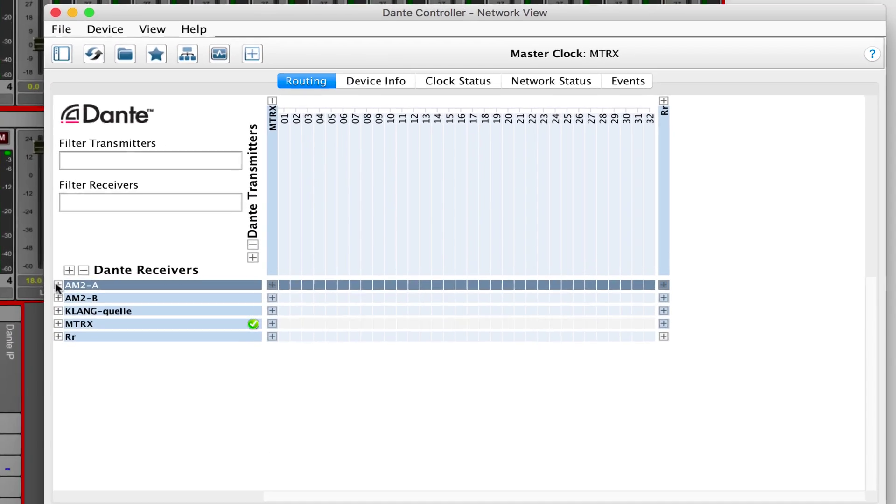
click(201, 273)
click(201, 281)
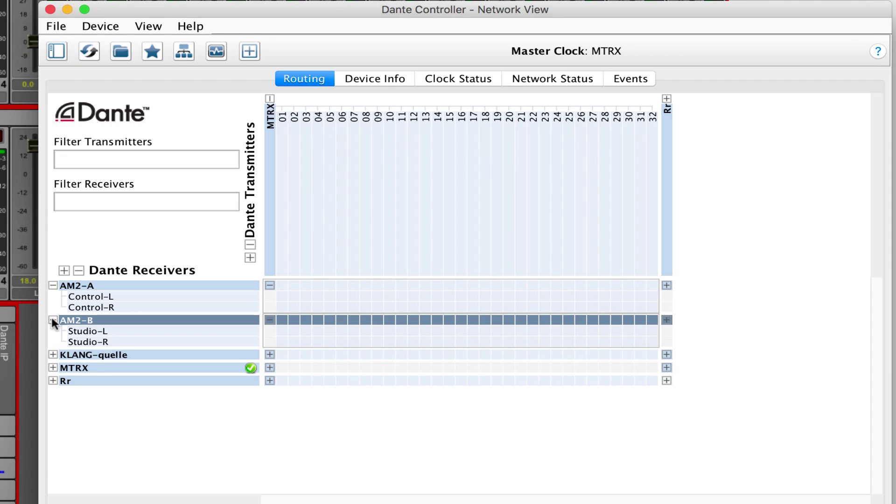
click(53, 354)
click(377, 296)
click(389, 307)
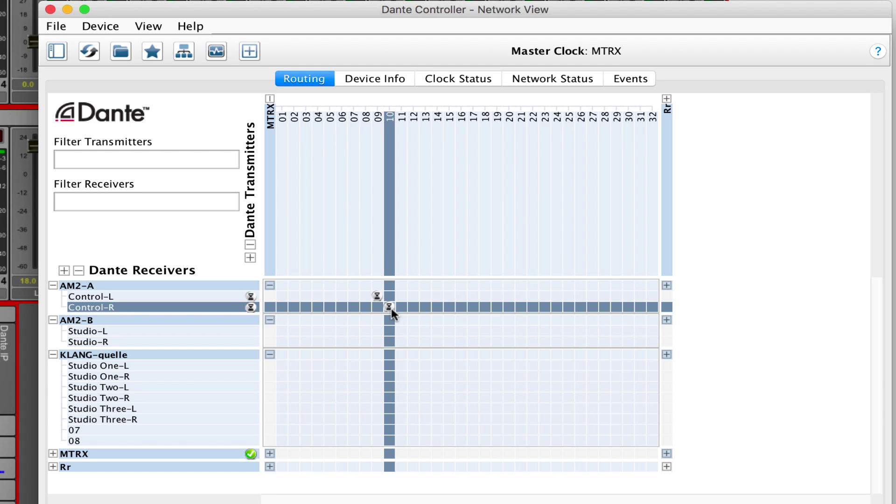
click(401, 331)
click(412, 341)
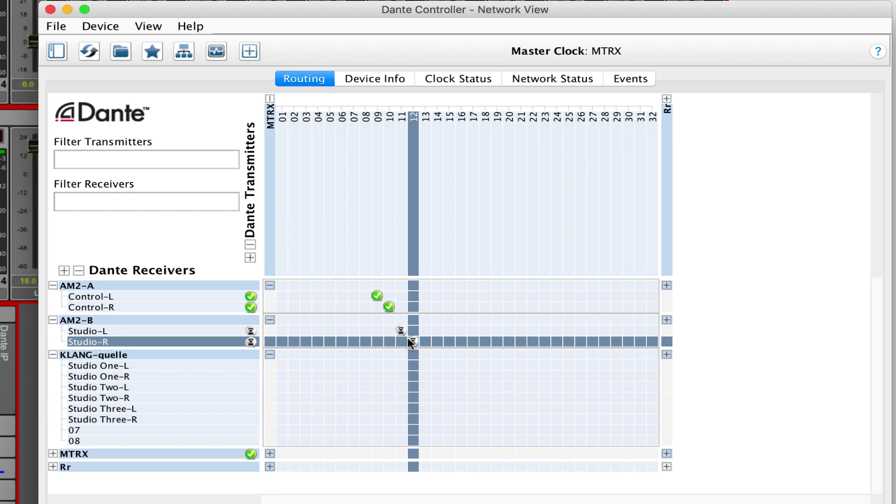
Step: Route MTRX 13–16 to KLANG-quelle Studio One-L/R and Studio Two-L/R
click(425, 365)
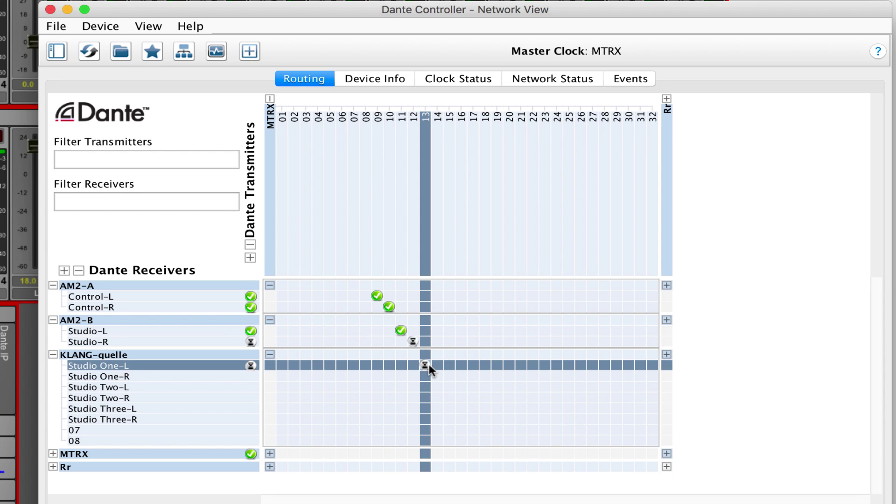
click(434, 373)
click(449, 387)
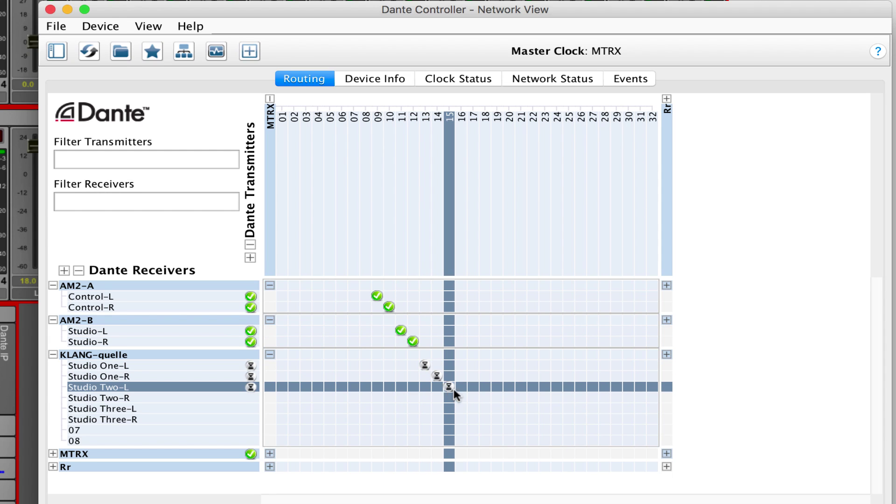
click(459, 395)
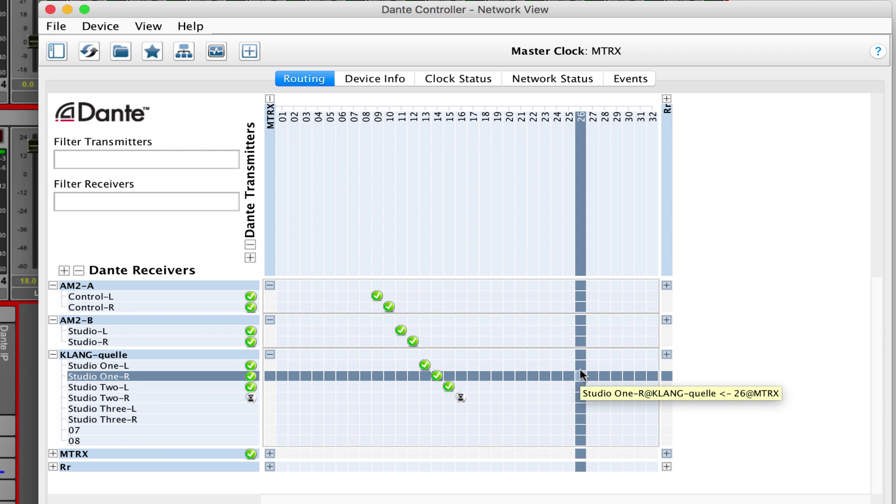
Step: Rename KLANG-quelle receive channels 07 and 08 to Studio Four-L and Studio Four-R
key(super+d)
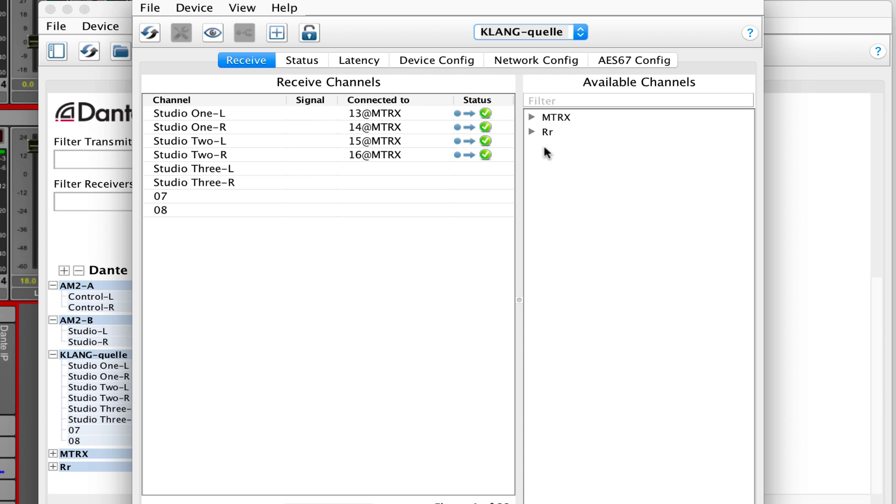
double_click(244, 195)
key(BackSpace)
key(BackSpace)
text(Studio Four-L)
key(Return)
key(BackSpace)
key(BackSpace)
text(Studio O)
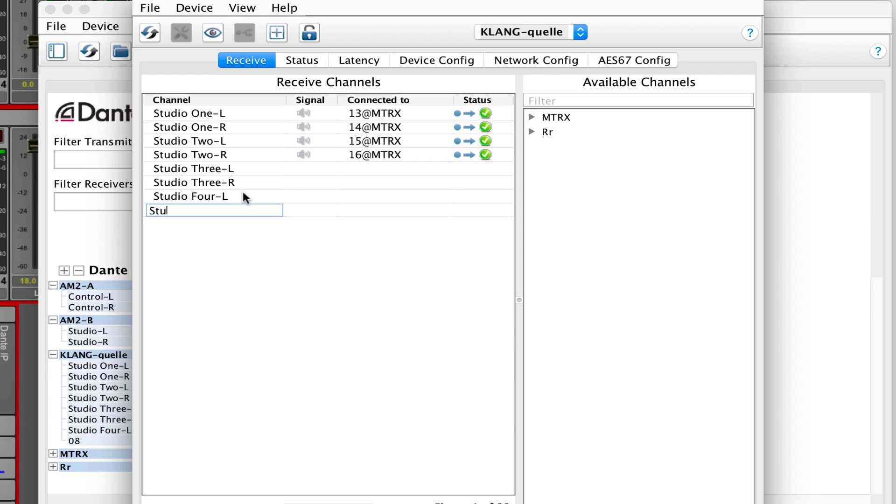
key(BackSpace)
text(Four-R)
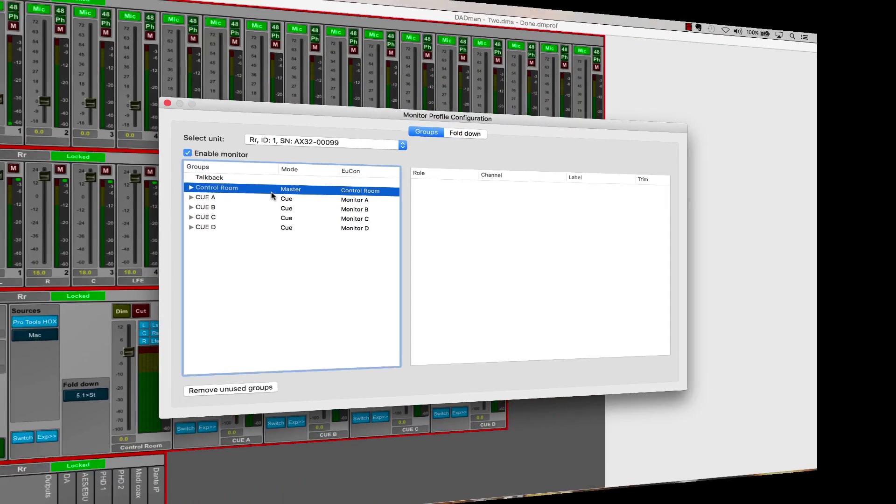
Step: Keep the Control Room monitor set to Master mode
right_click(271, 192)
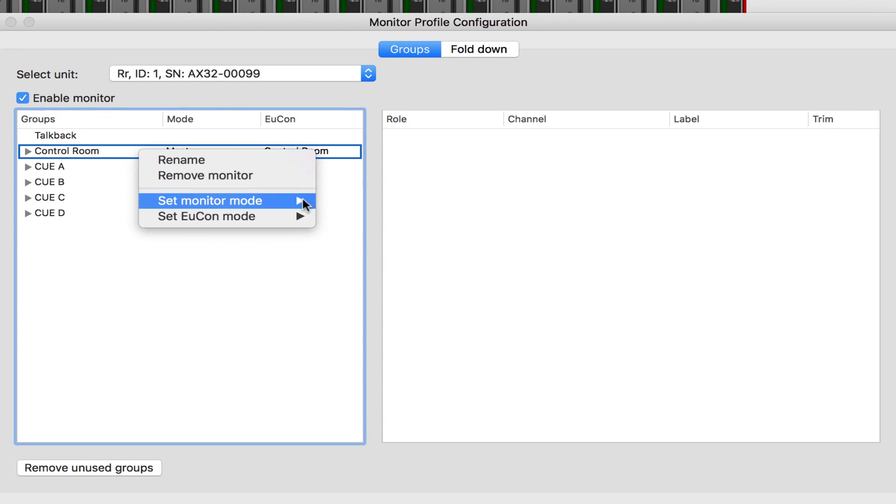
mouse_move(365, 220)
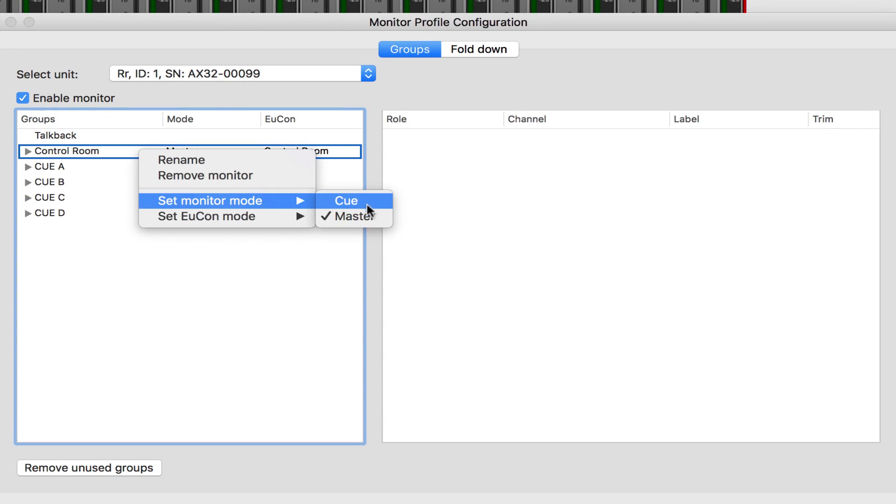
click(374, 216)
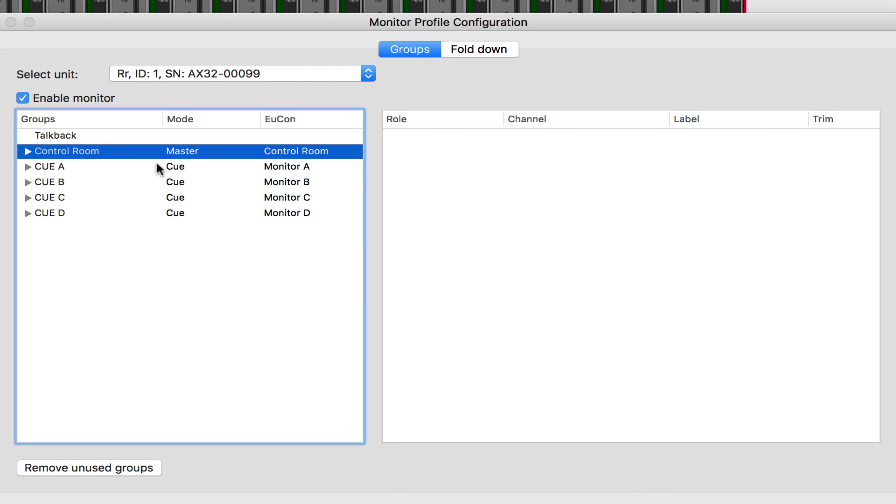
Step: Add CUE A and CUE B as existing sources of the Control Room
click(28, 151)
click(113, 167)
right_click(114, 167)
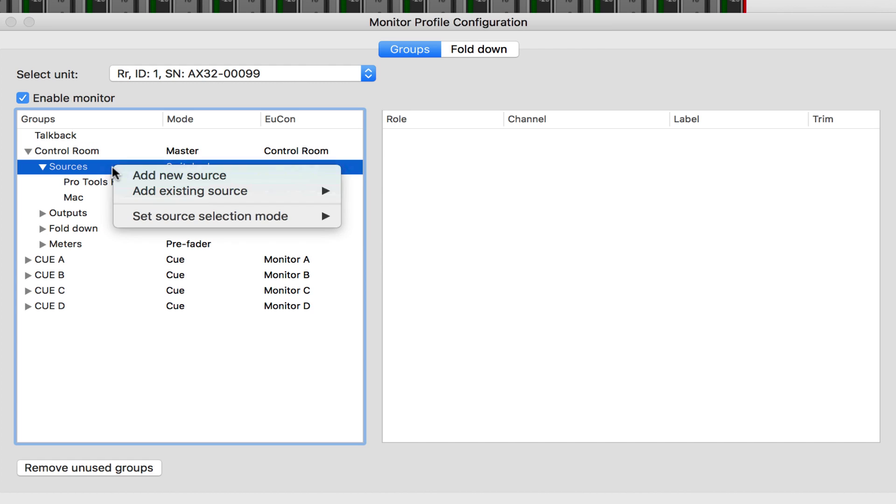
mouse_move(308, 191)
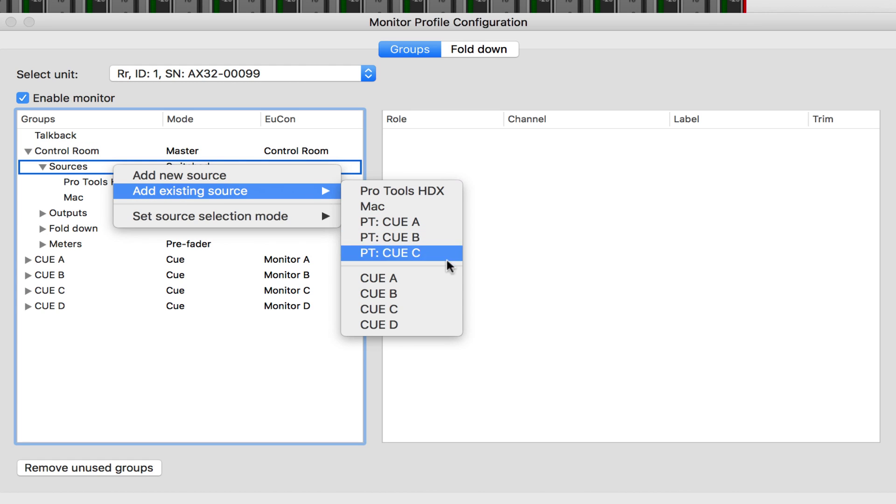
click(443, 279)
right_click(128, 167)
mouse_move(270, 199)
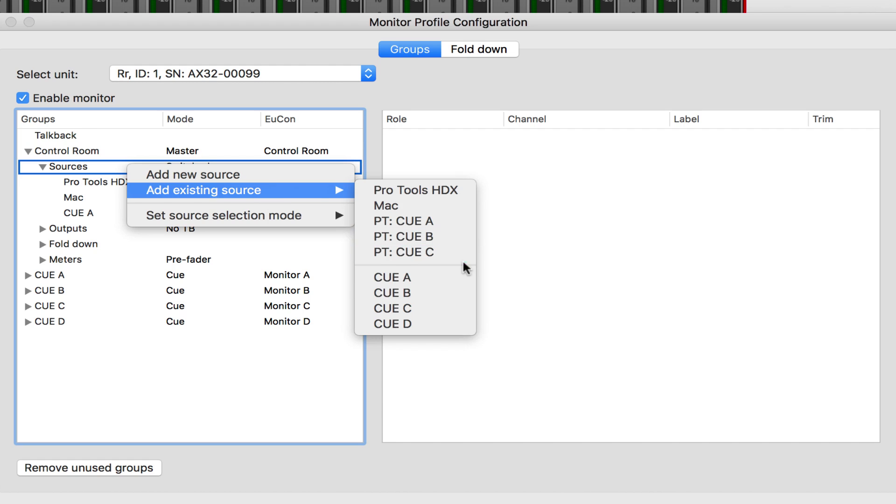
click(456, 294)
Step: Add CUE C and CUE D as Control Room sources as well
right_click(120, 167)
mouse_move(304, 186)
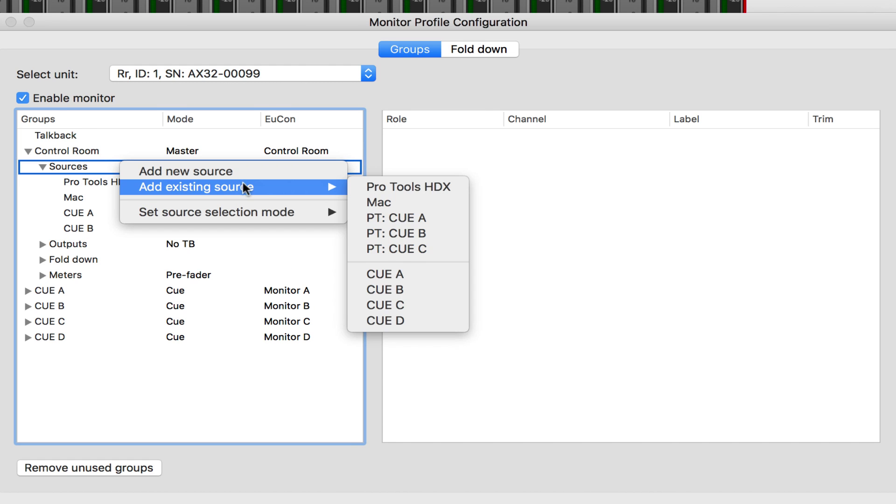
click(443, 306)
right_click(139, 167)
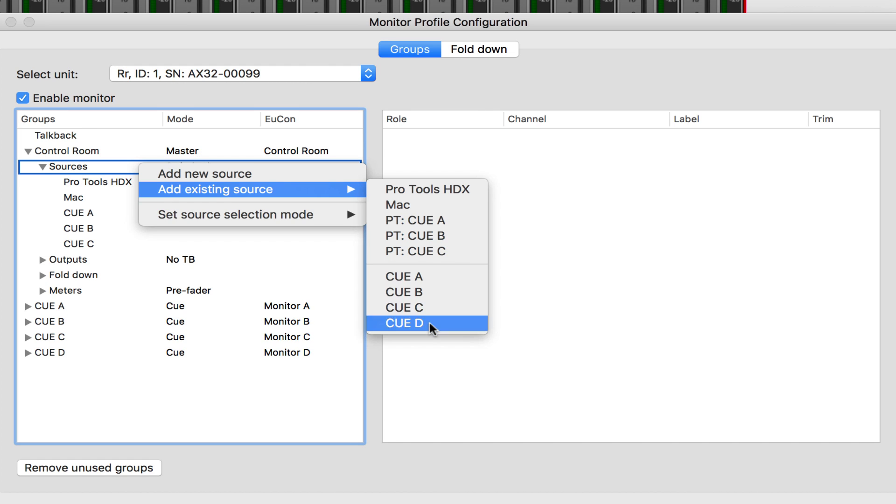
click(429, 323)
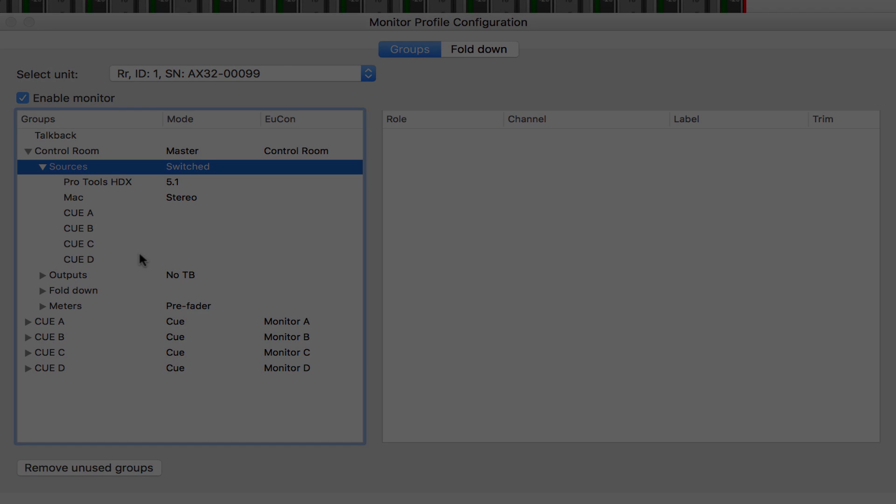